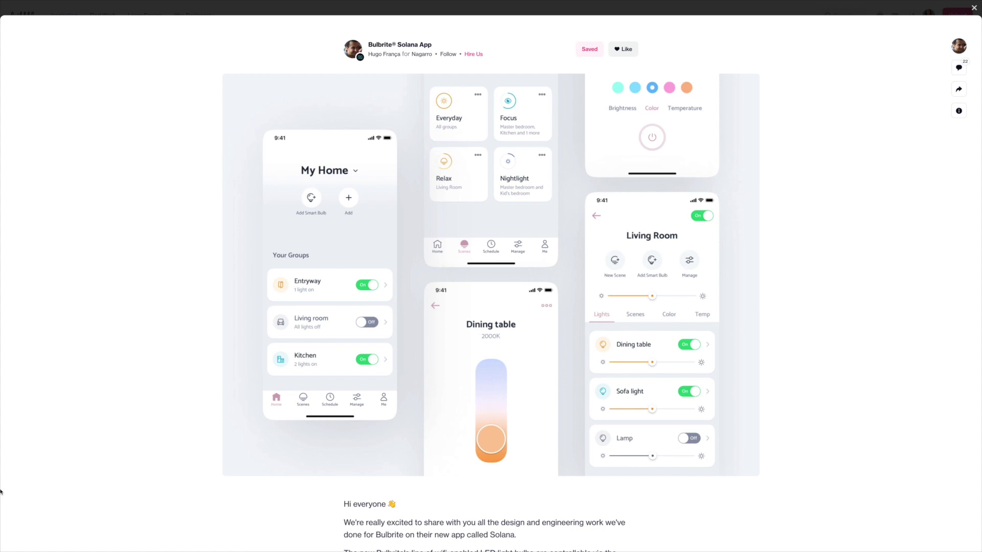
Step forward three saved Dribbble shots to reach the App Settings design
key(Right)
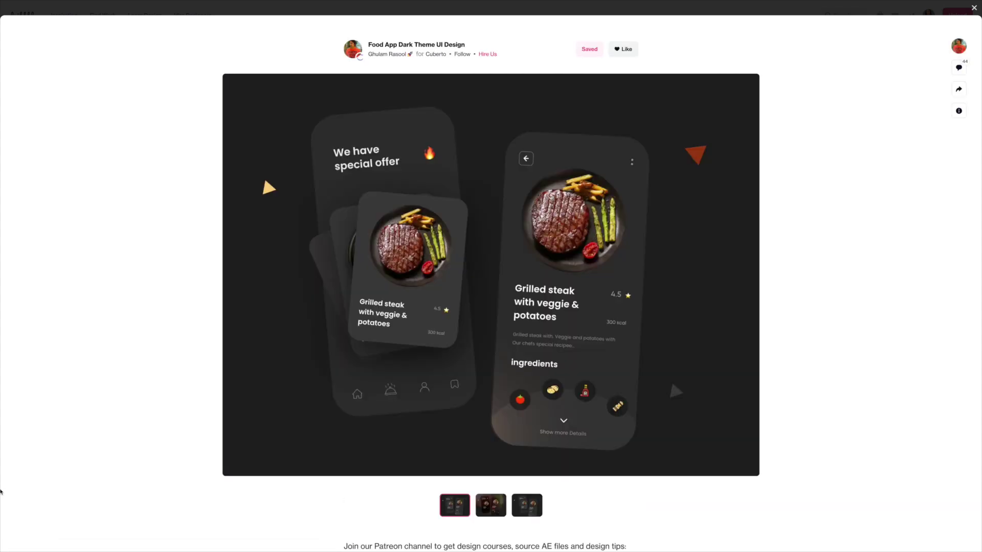
key(Right)
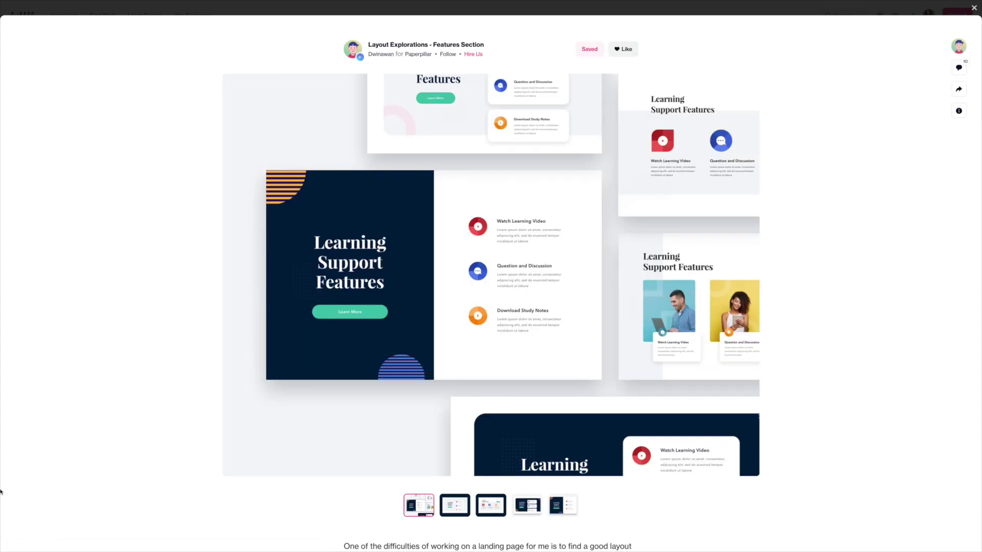
key(Right)
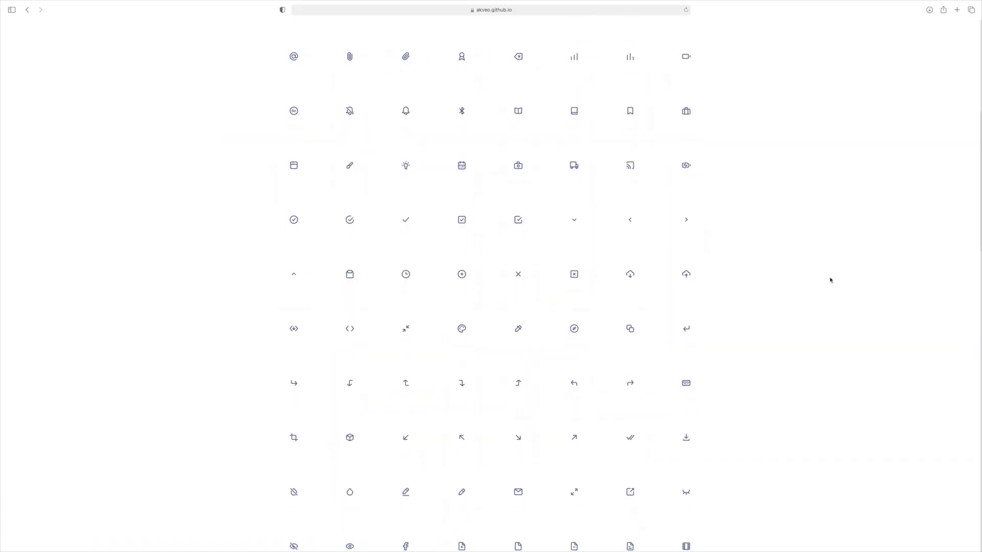
Browse the Eva Icons grid, check the plus-outline icon's SVG and PNG downloads, and scroll to the footer
scroll(830, 280, down, 10)
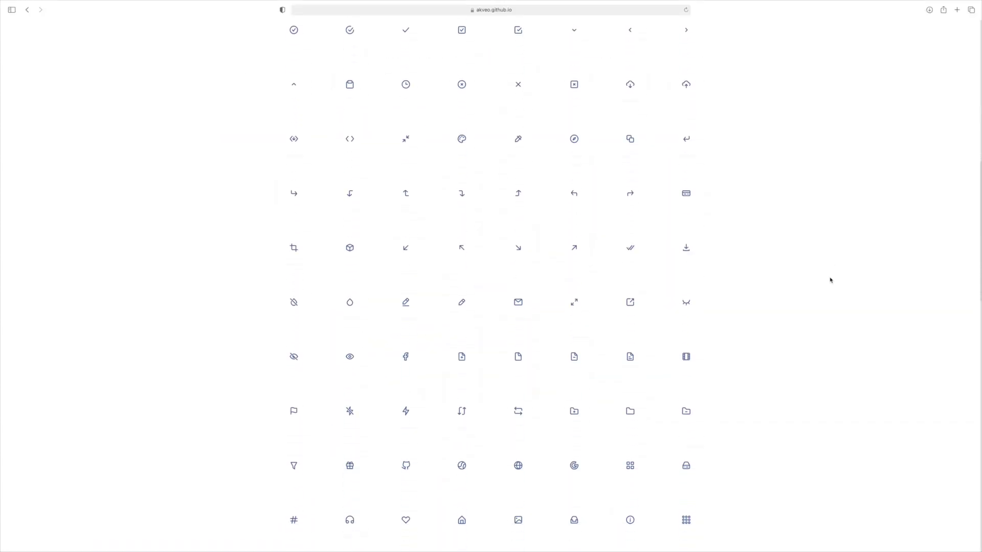
scroll(830, 280, down, 15)
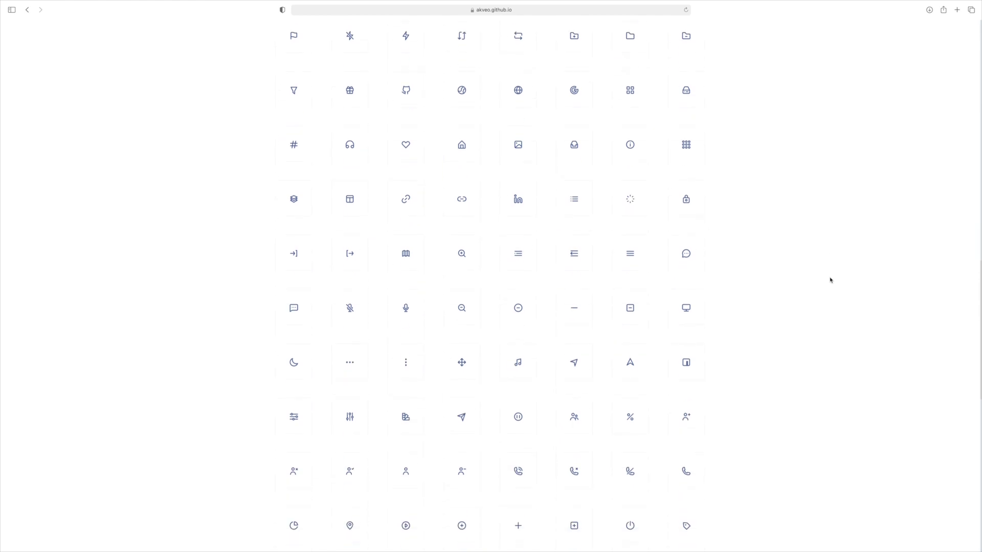
scroll(830, 280, down, 5)
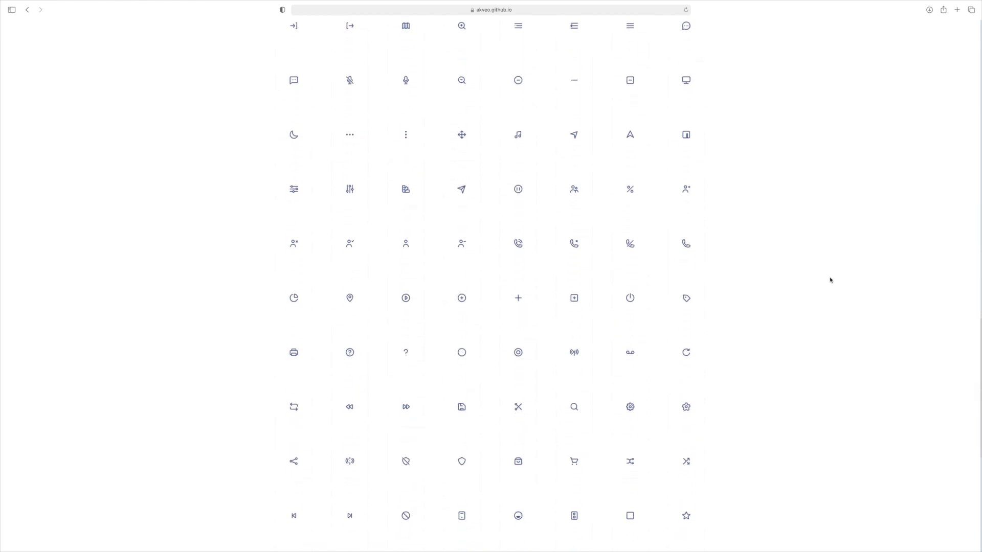
click(516, 296)
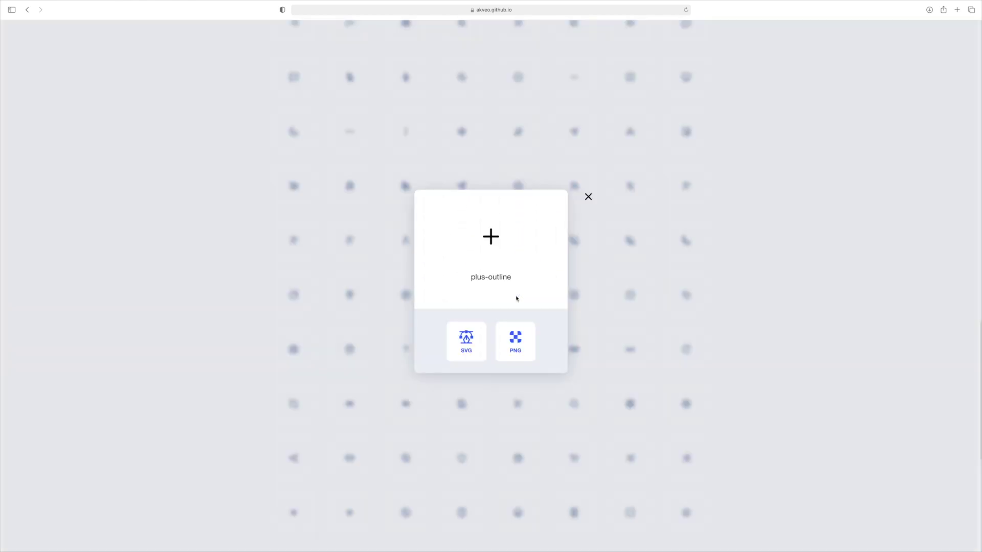
click(588, 197)
scroll(588, 202, down, 12)
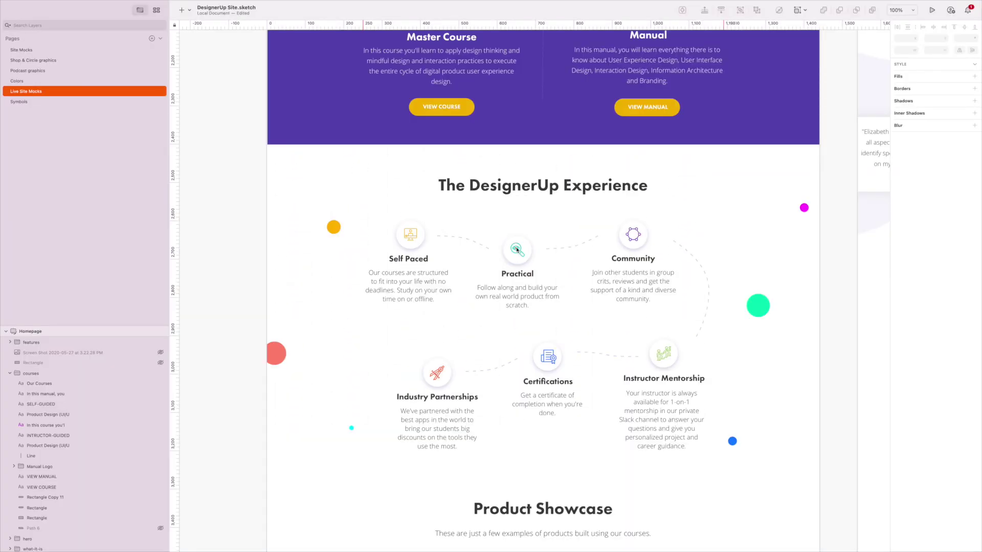
click(516, 250)
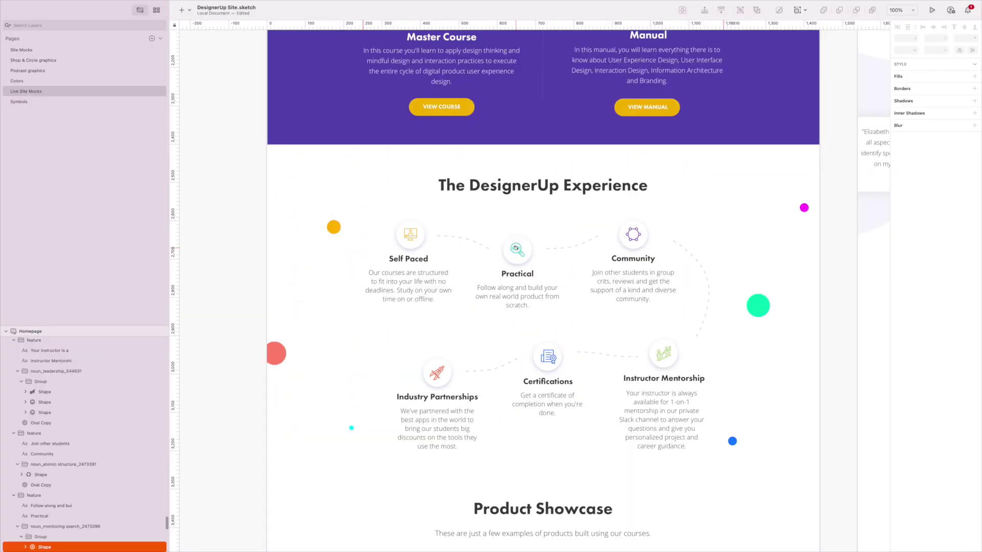
click(534, 257)
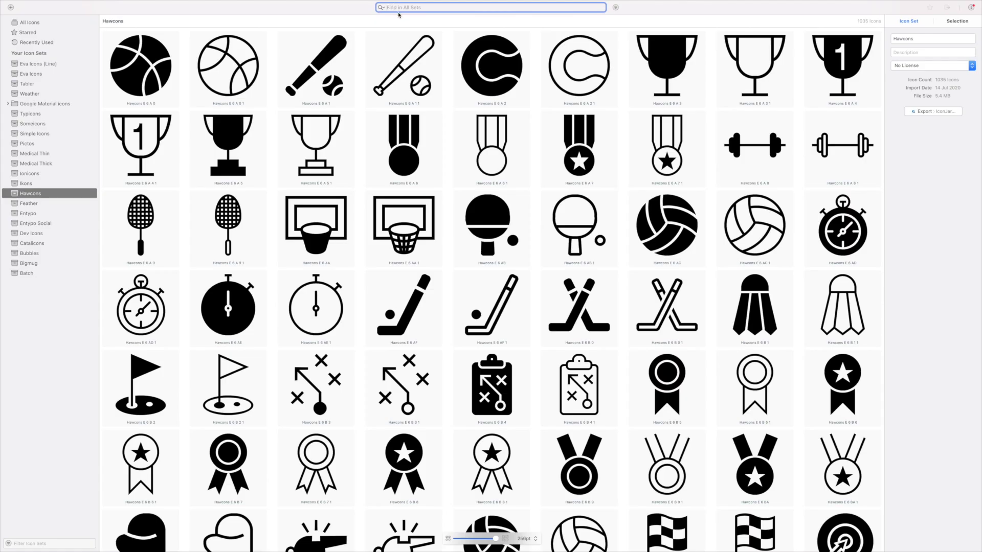
Search all sets for 'battery', then replace the term with 'fast' to list 17 fast-forward icons
text(battery)
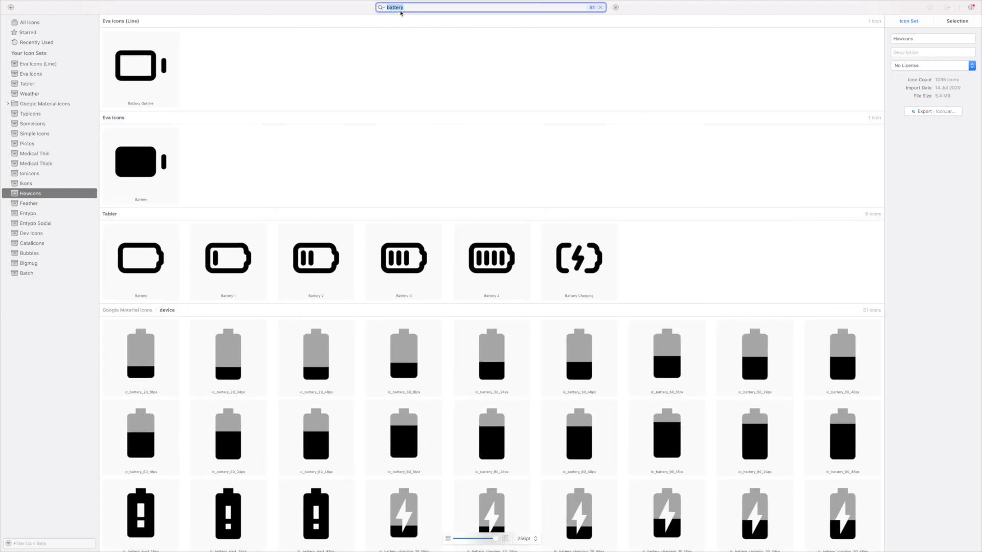
click(427, 9)
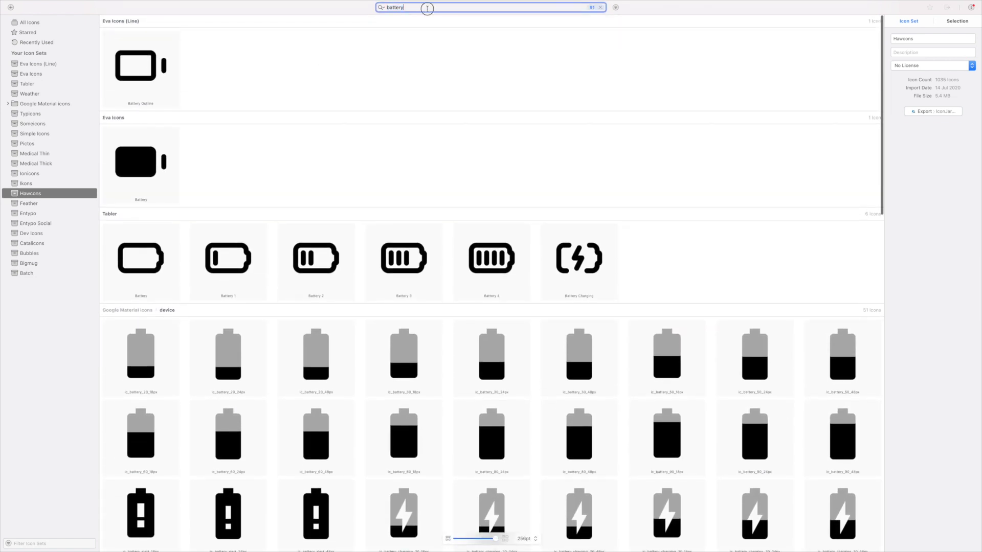
key(super+a)
text(fast)
key(Return)
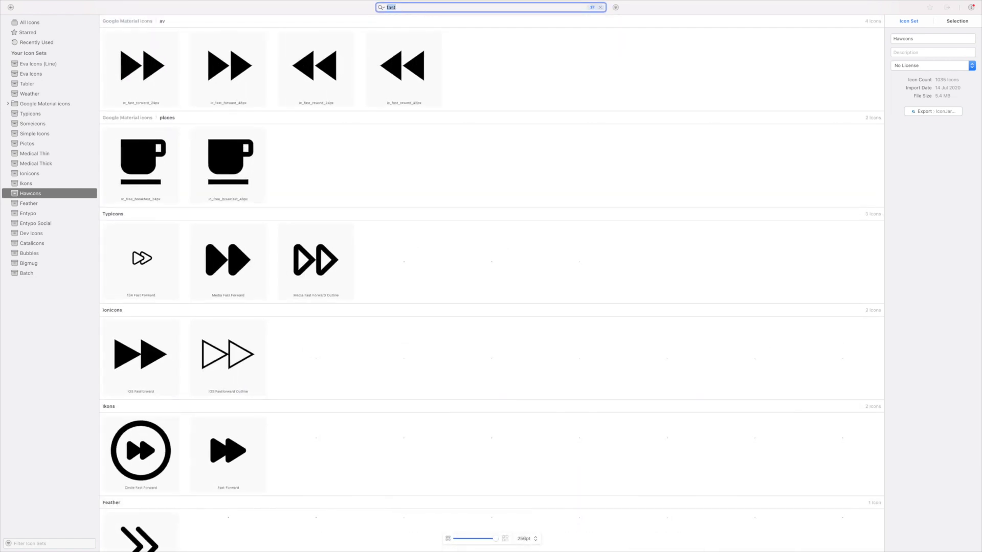
click(418, 9)
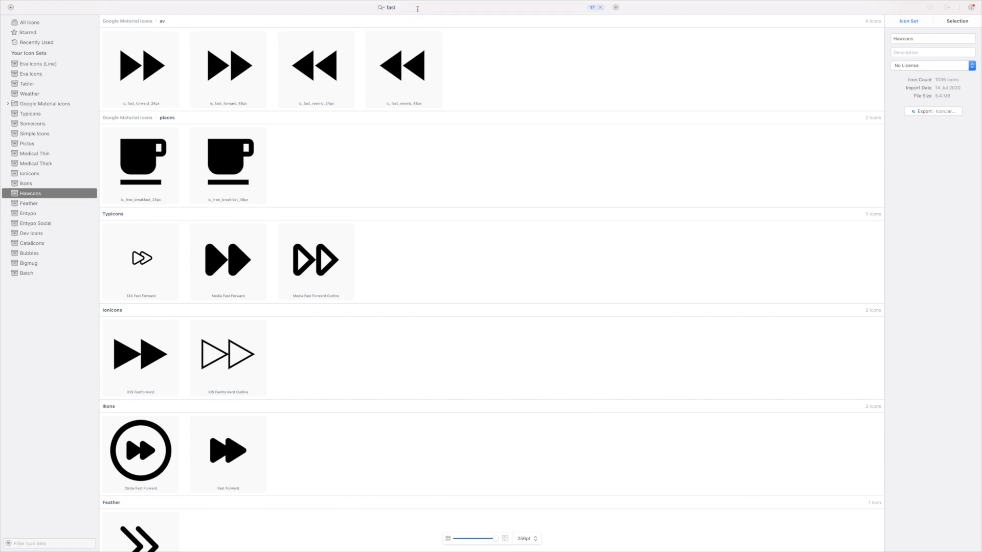
click(418, 9)
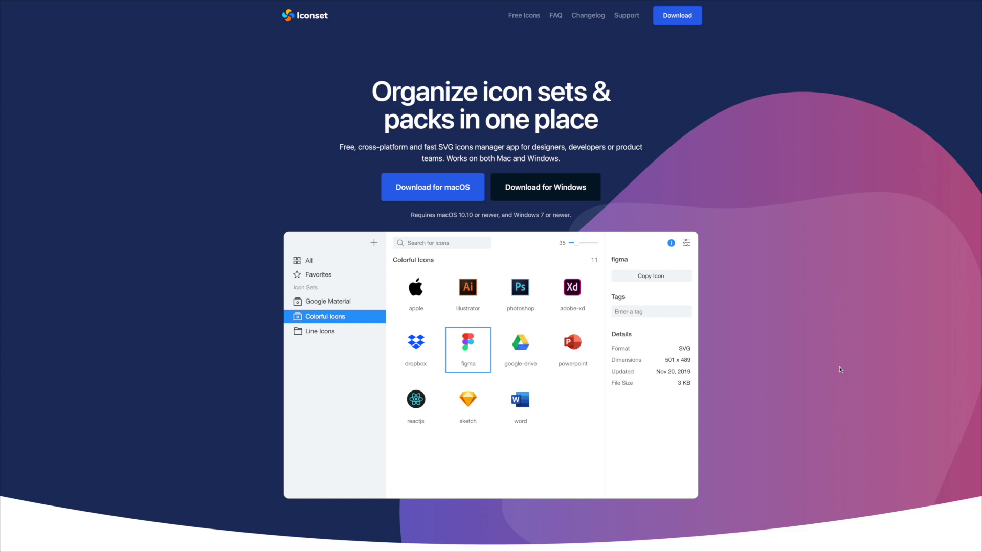
Scroll through the iconset.io feature sections down to 'Ready to get organized?', then bring up the app switcher
scroll(814, 477, down, 20)
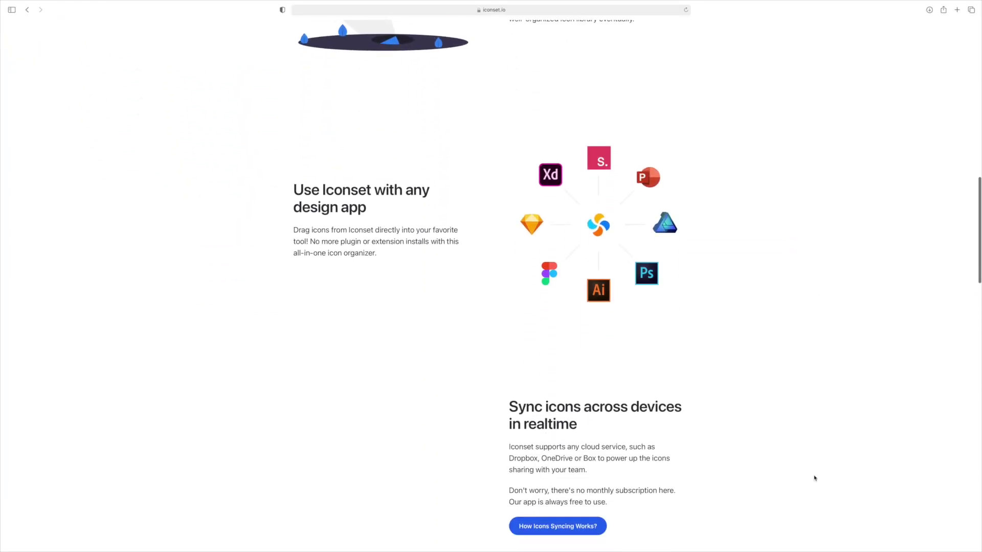
scroll(814, 478, down, 8)
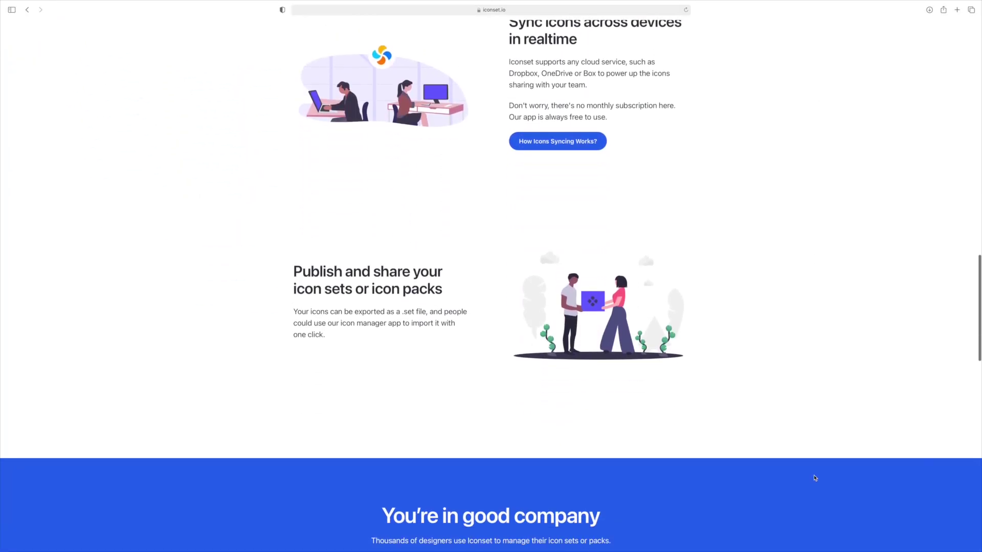
scroll(814, 478, down, 8)
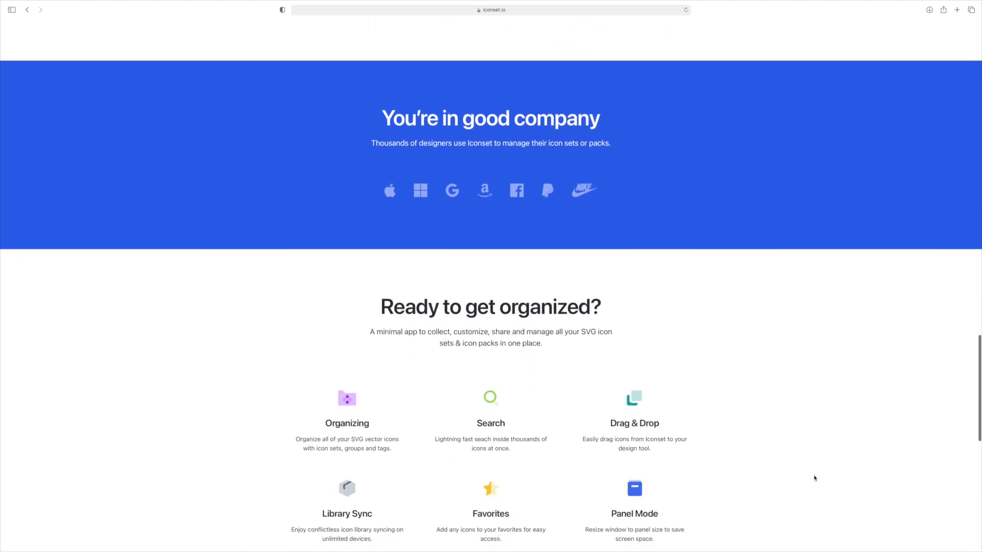
scroll(815, 478, down, 5)
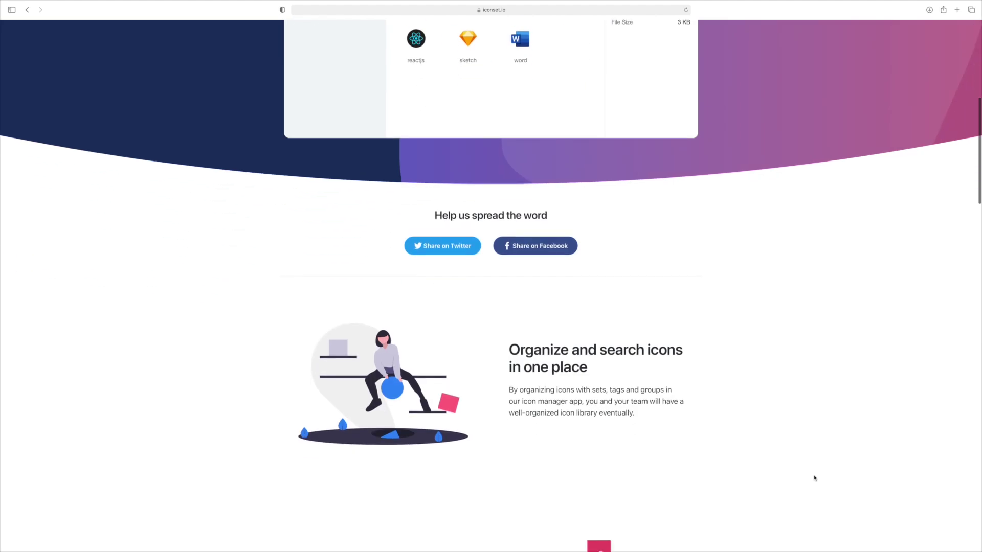
scroll(814, 478, down, 10)
scroll(815, 478, down, 10)
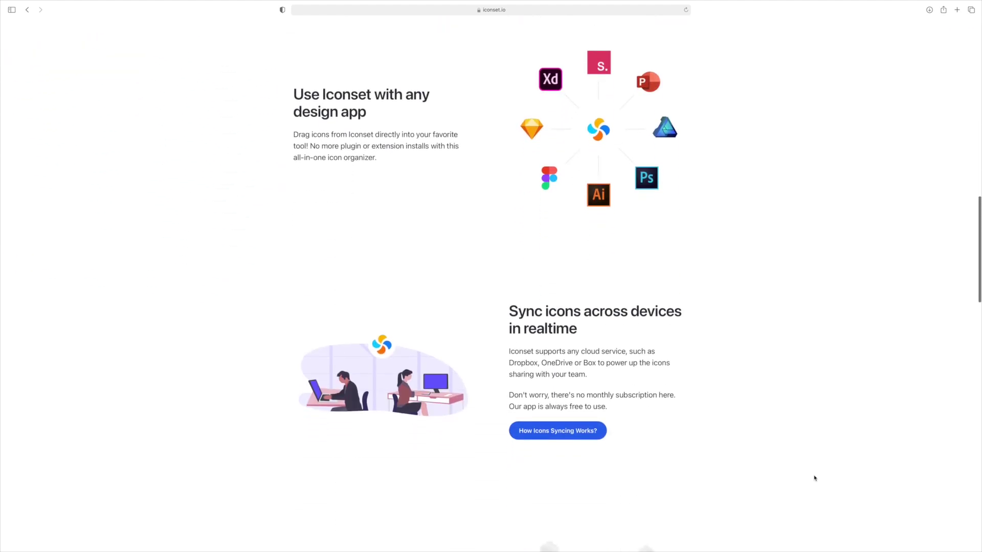
scroll(814, 478, down, 10)
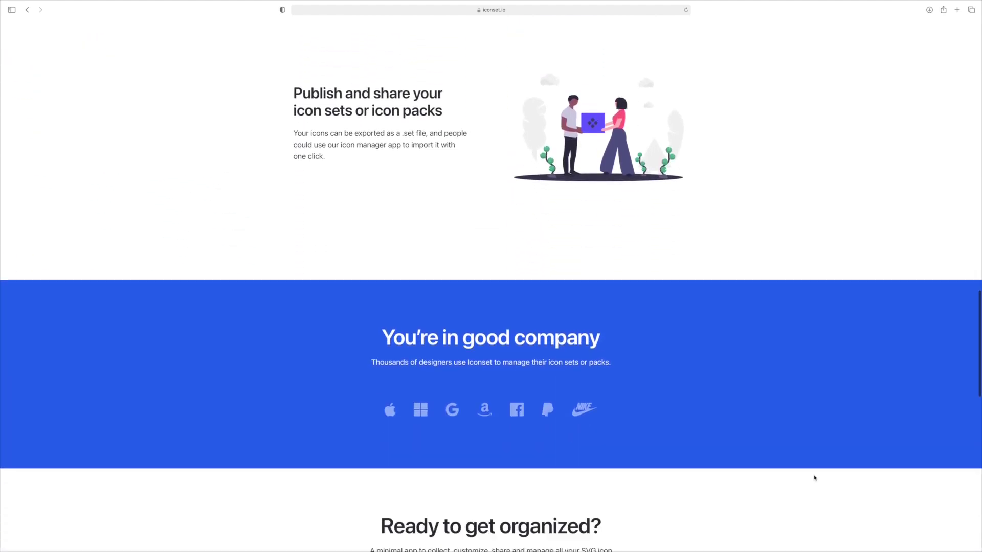
scroll(814, 478, down, 5)
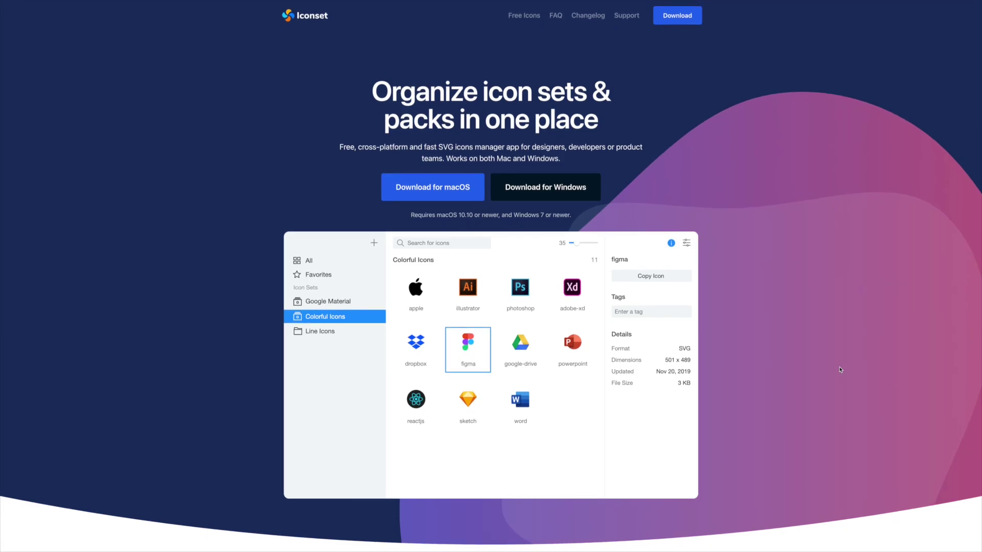
key(super+Tab)
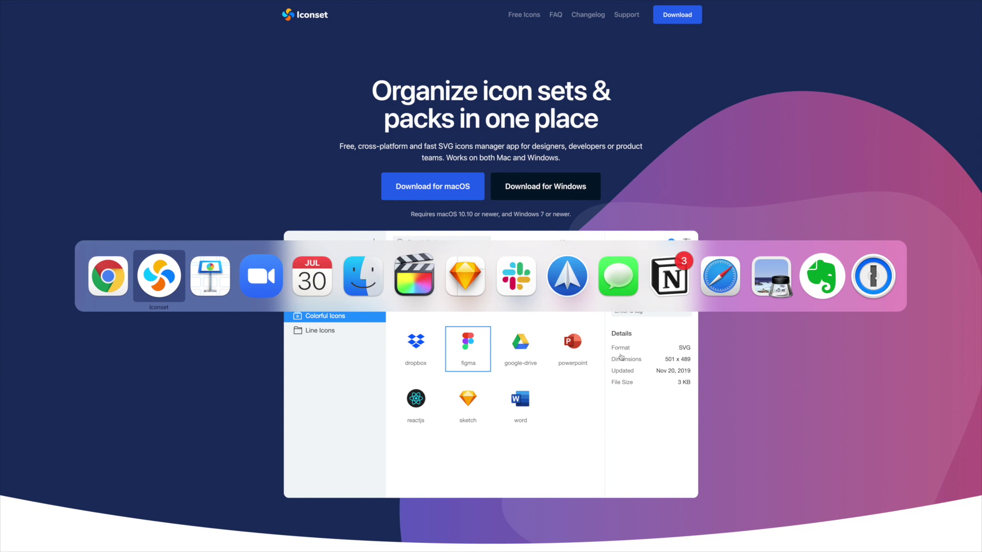
Choose Iconset in the Cmd+Tab app switcher to bring it to the front
click(166, 276)
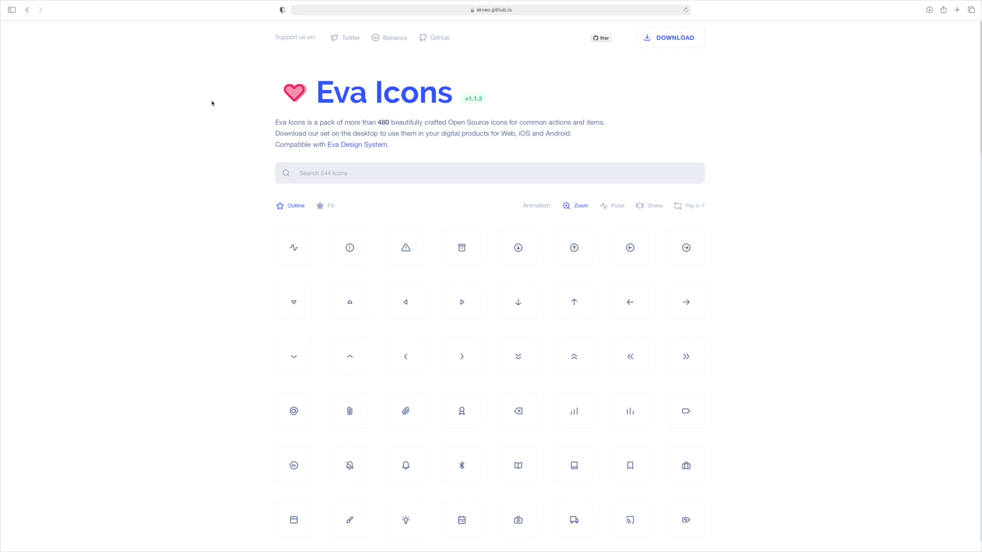
Preview the book-open-outline icon's downloads, then show the pack's Design Pack and NPM download choices
scroll(215, 104, down, 2)
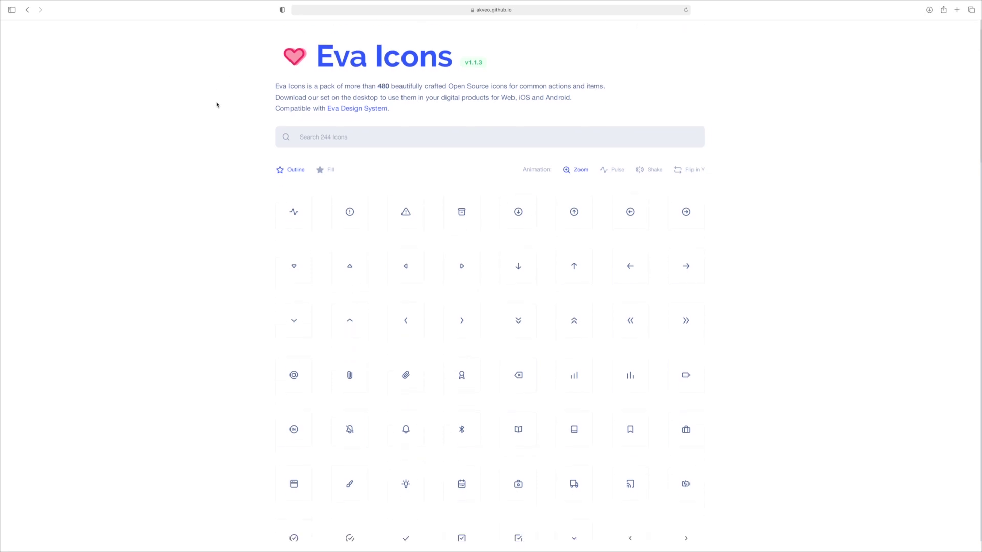
scroll(216, 105, down, 2)
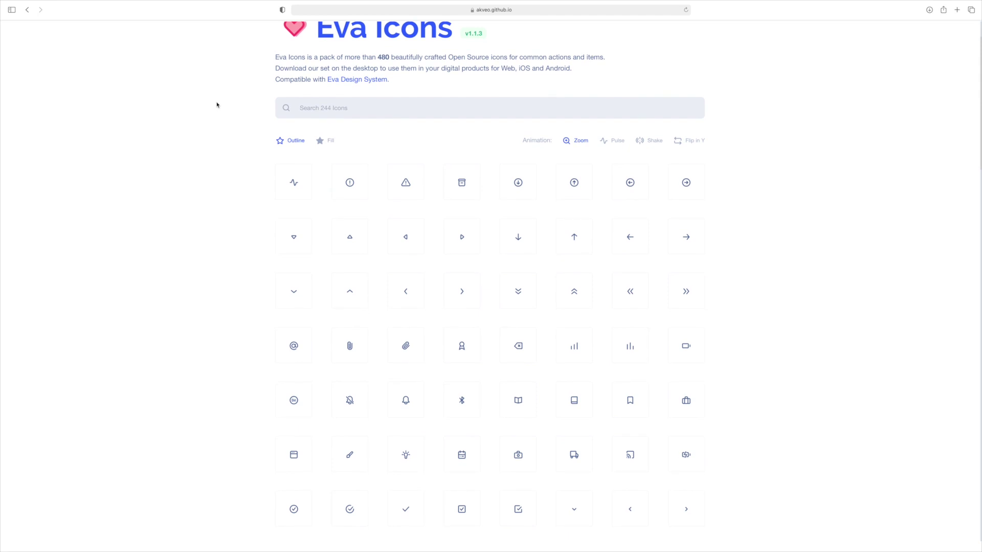
scroll(217, 105, down, 10)
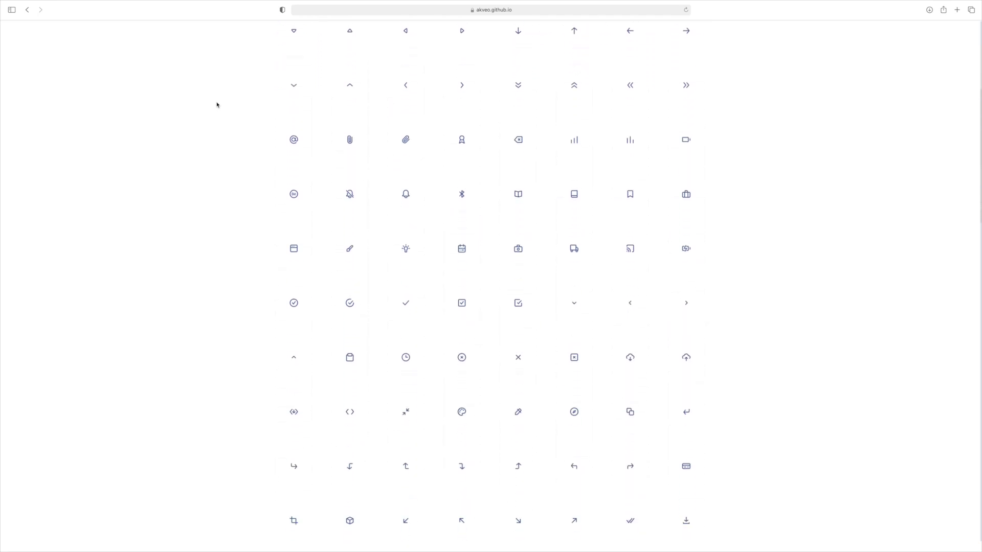
click(518, 195)
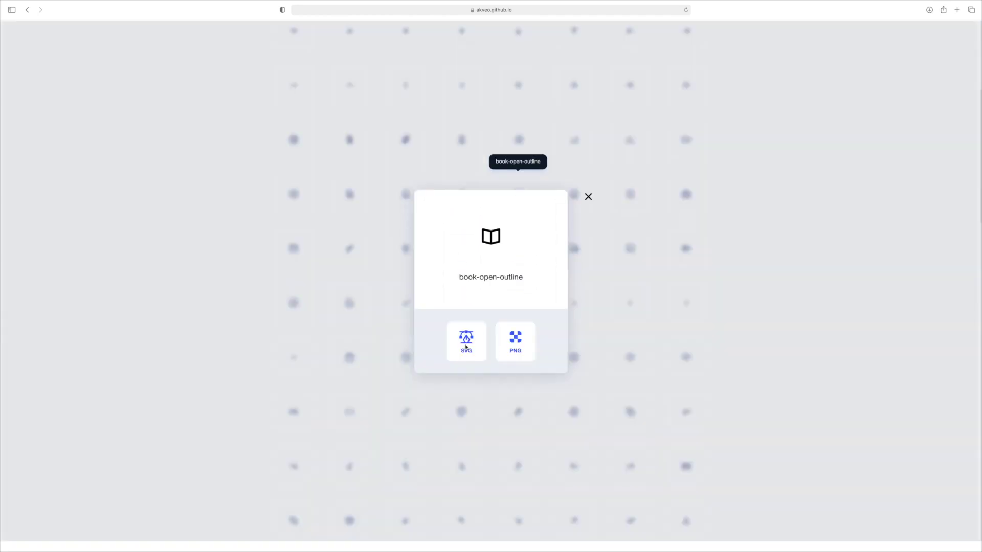
click(588, 196)
scroll(818, 270, up, 10)
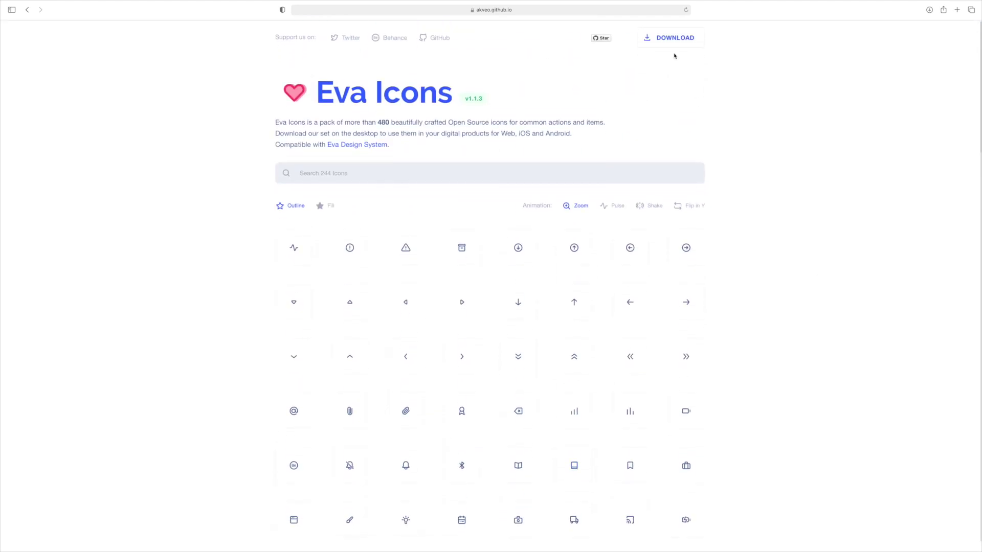
click(670, 37)
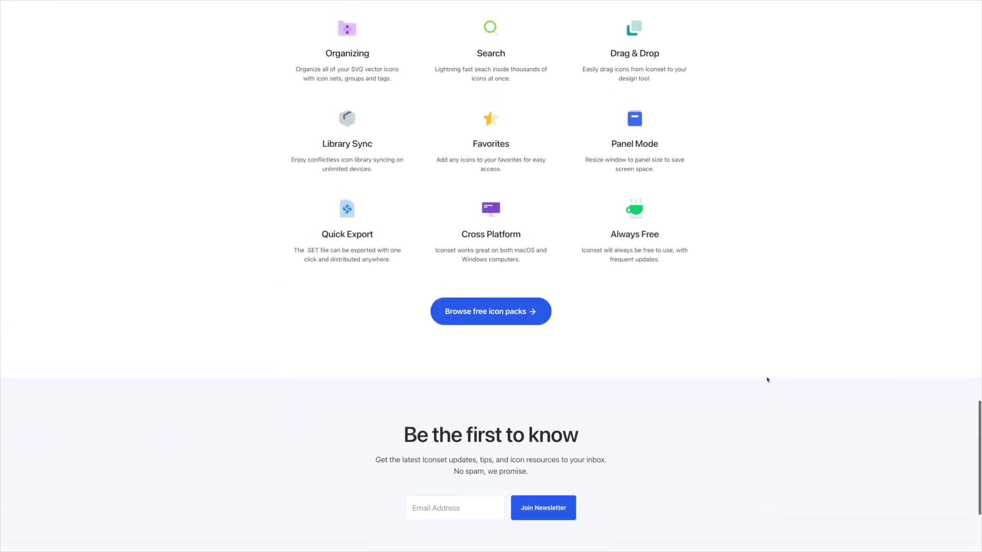
Follow 'Browse free icon packs' and scroll through the Free Icons page
scroll(767, 380, down, 1)
click(473, 287)
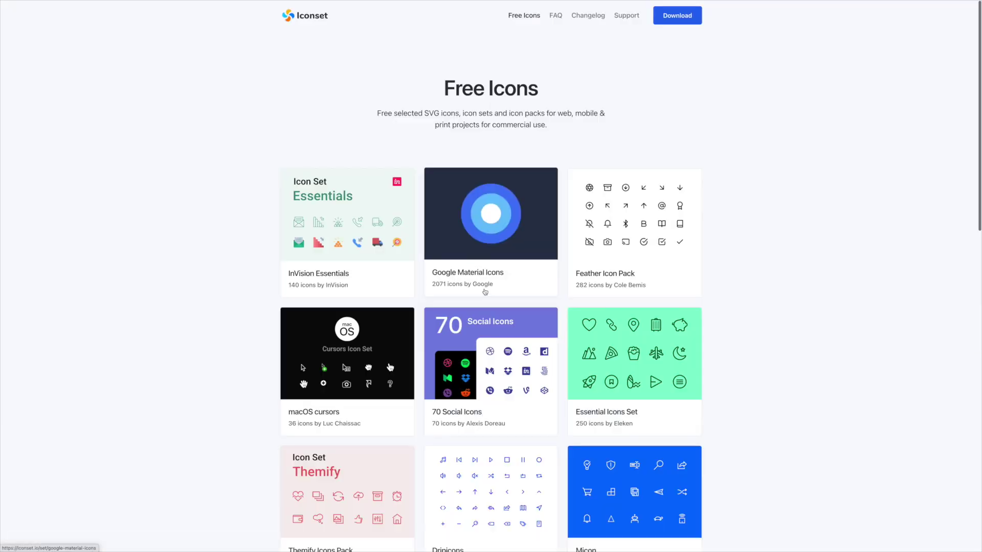
scroll(751, 292, down, 8)
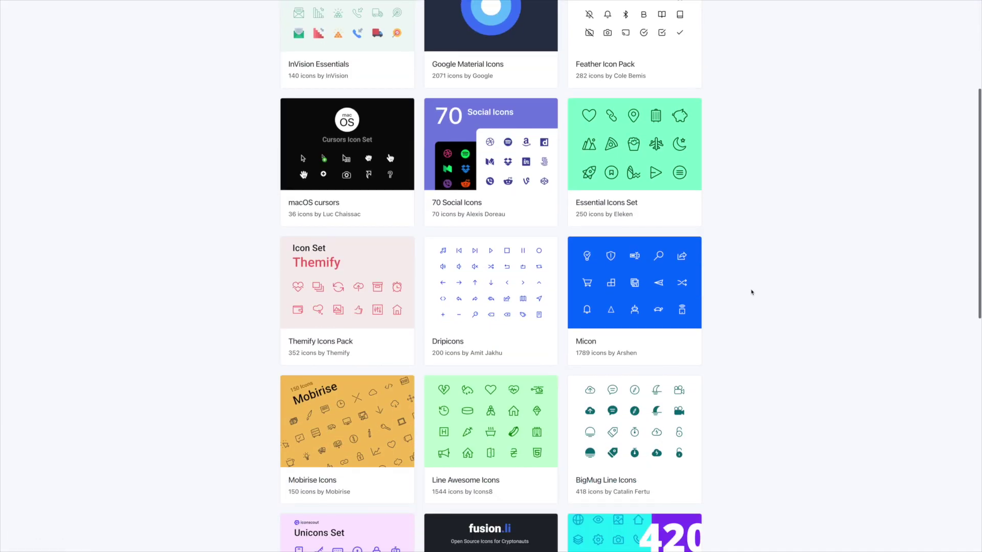
scroll(751, 292, down, 3)
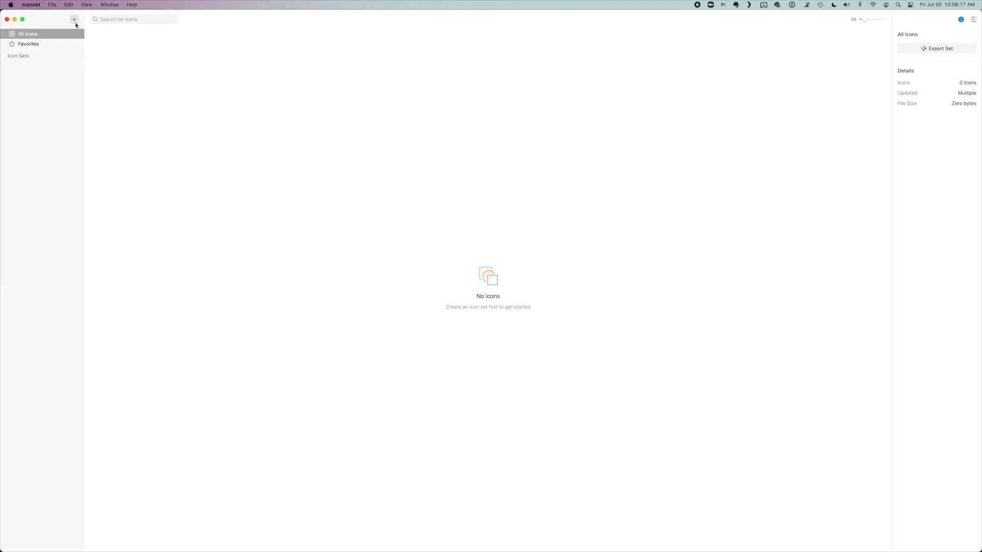
Create a new set named 'Eva Line Icons' and import the outline folder's 244 icons into it
click(75, 21)
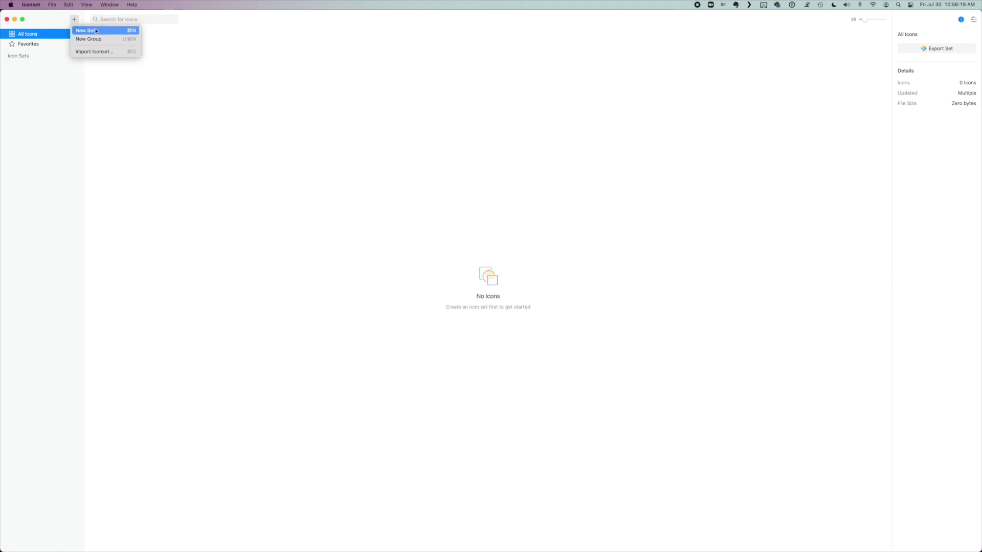
click(112, 32)
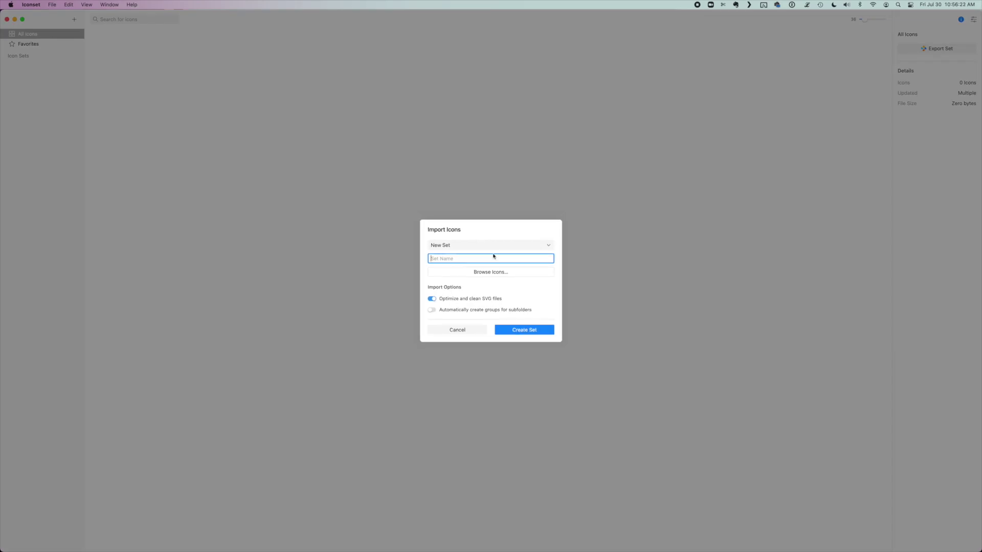
text(Eva Line)
text(Icons)
click(487, 277)
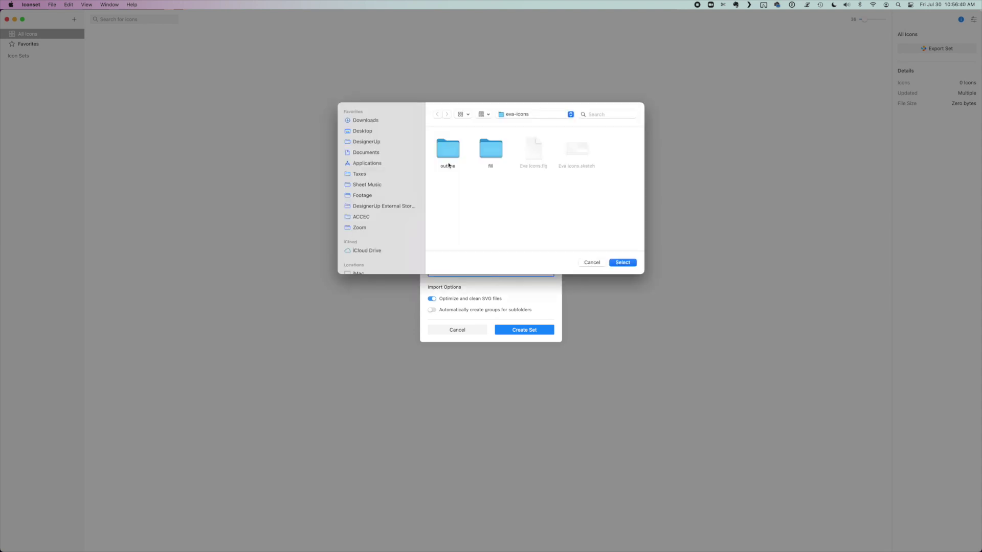
click(452, 157)
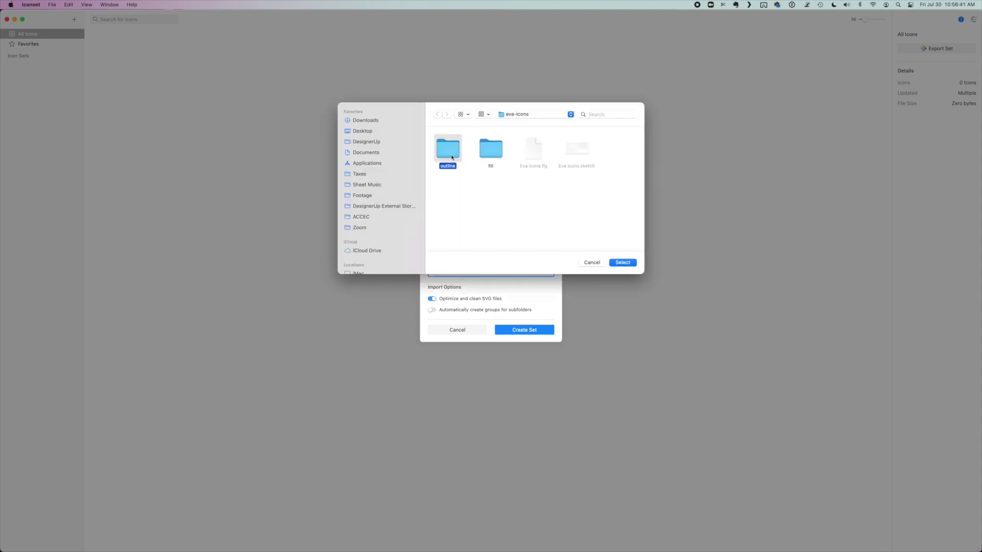
click(624, 263)
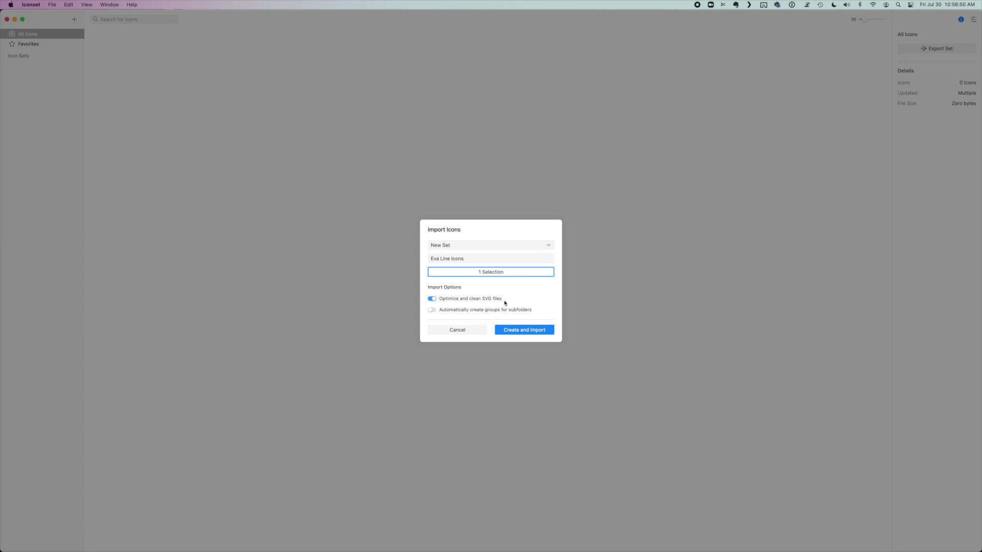
click(534, 333)
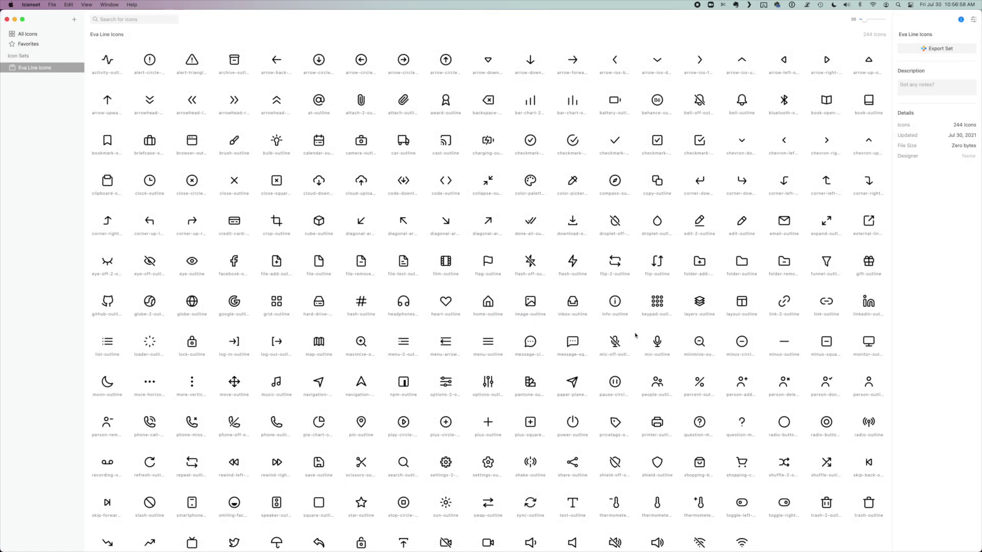
scroll(635, 336, down, 2)
scroll(635, 335, up, 2)
Create a second set 'Eva Filled Icons' imported from the fill folder's 246 icons
click(74, 20)
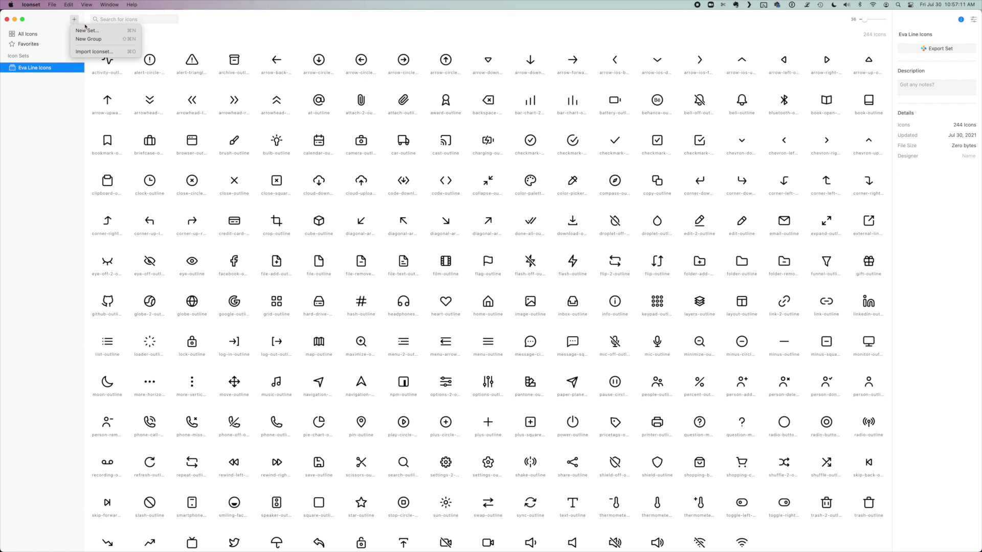
click(87, 31)
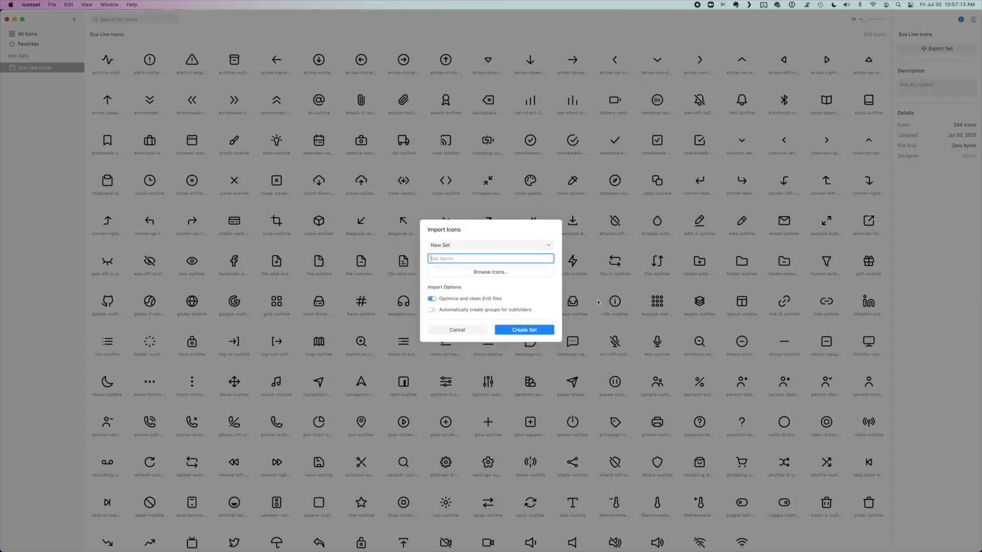
text(Eva Filled Icons)
click(494, 272)
click(492, 151)
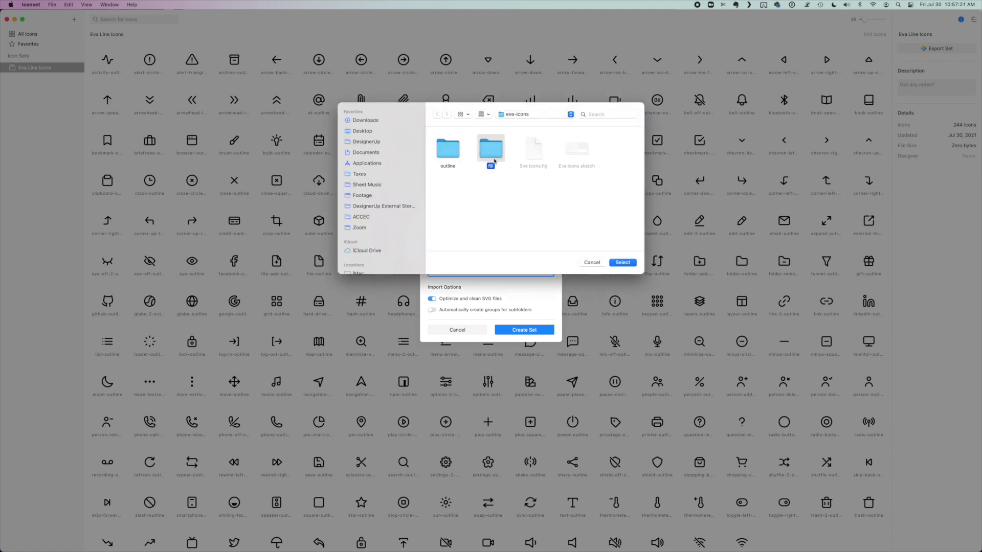
click(622, 263)
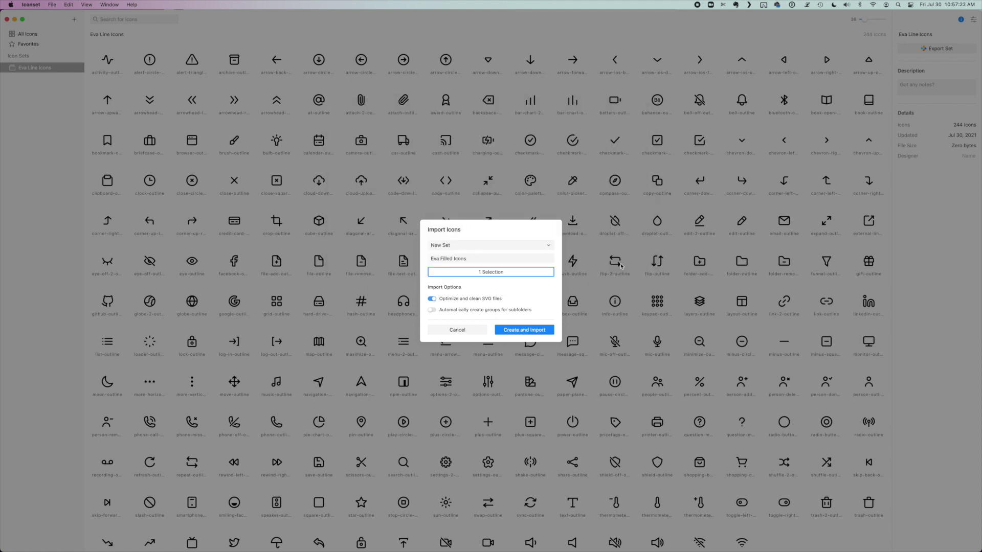
click(524, 330)
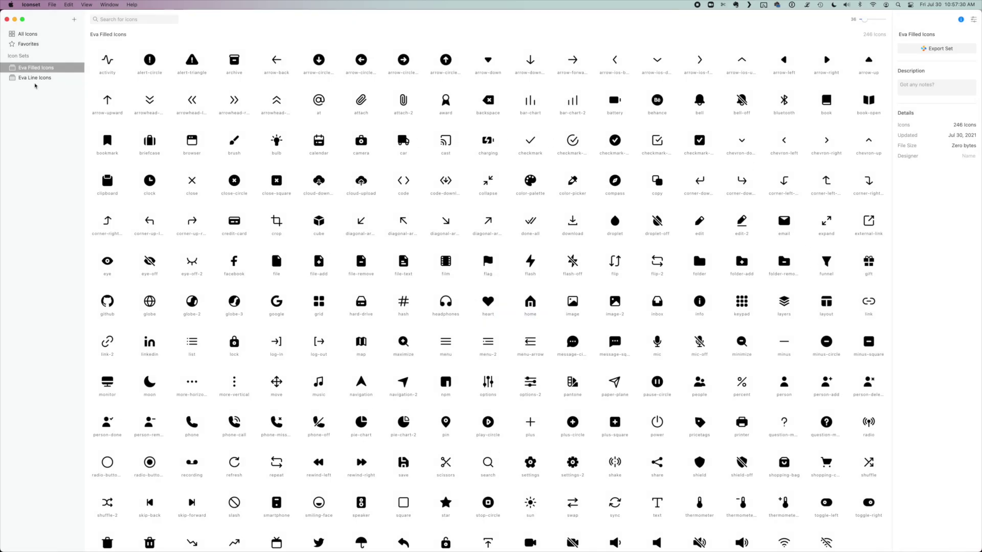
Search Eva Line Icons for 'cloud', then view the matches in Eva Filled Icons and all sets
click(37, 78)
click(955, 89)
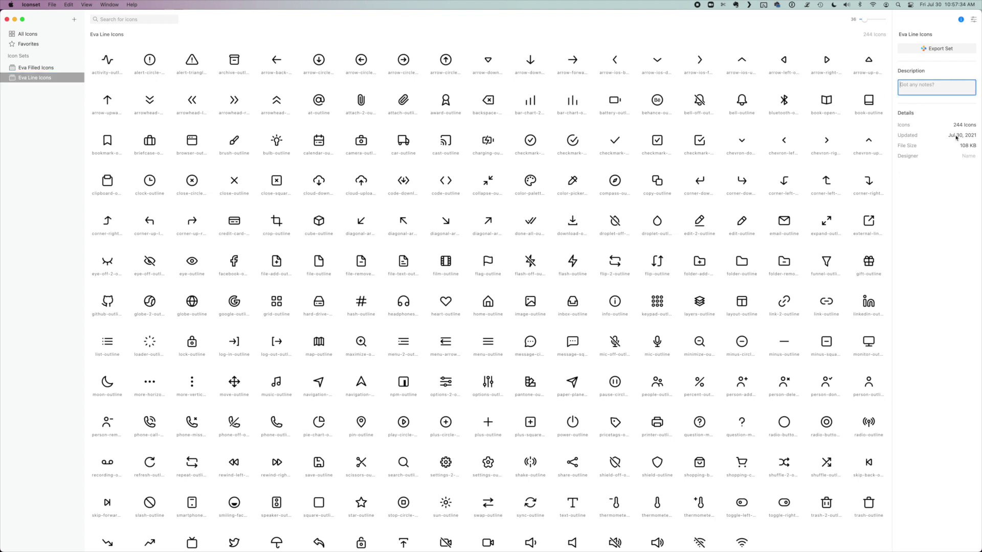
click(149, 22)
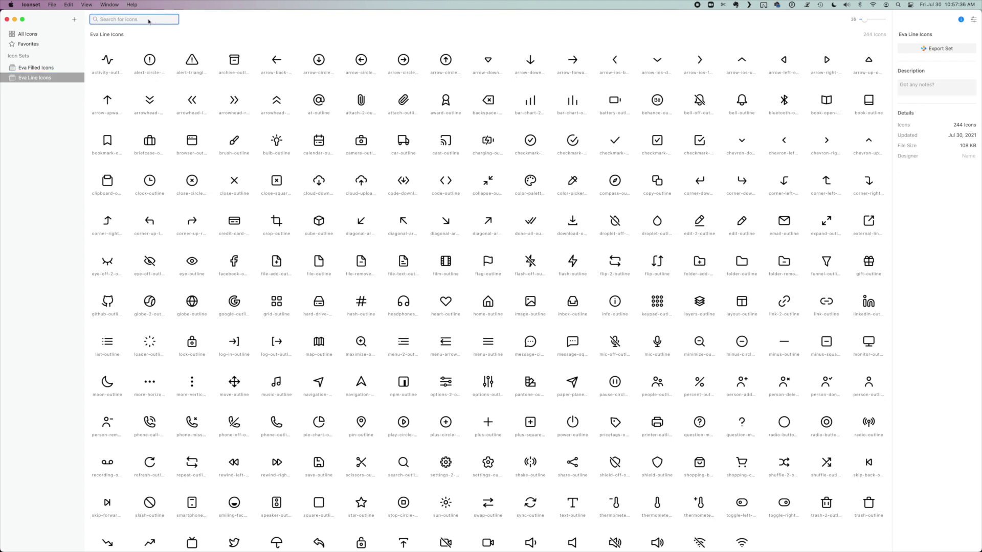
text(cloud)
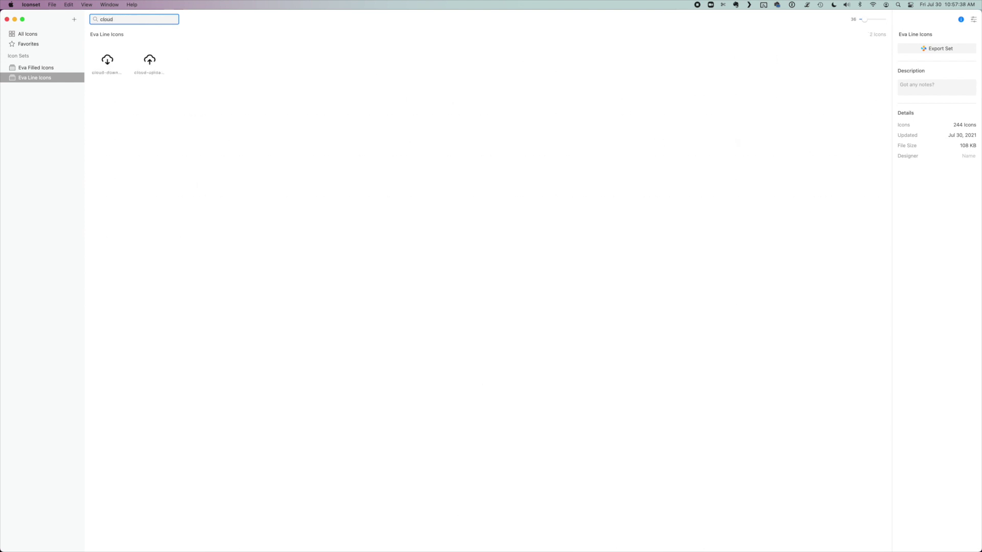
click(55, 68)
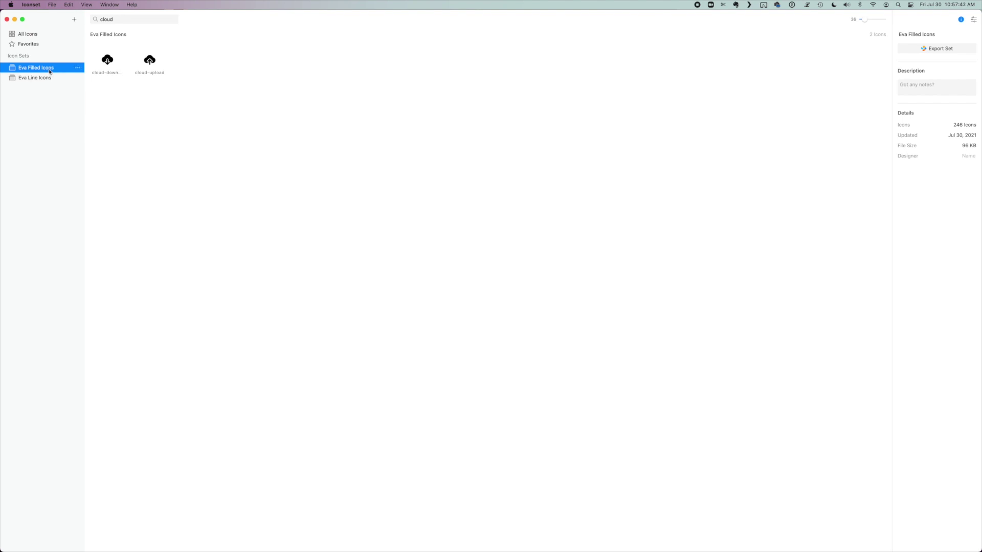
click(30, 34)
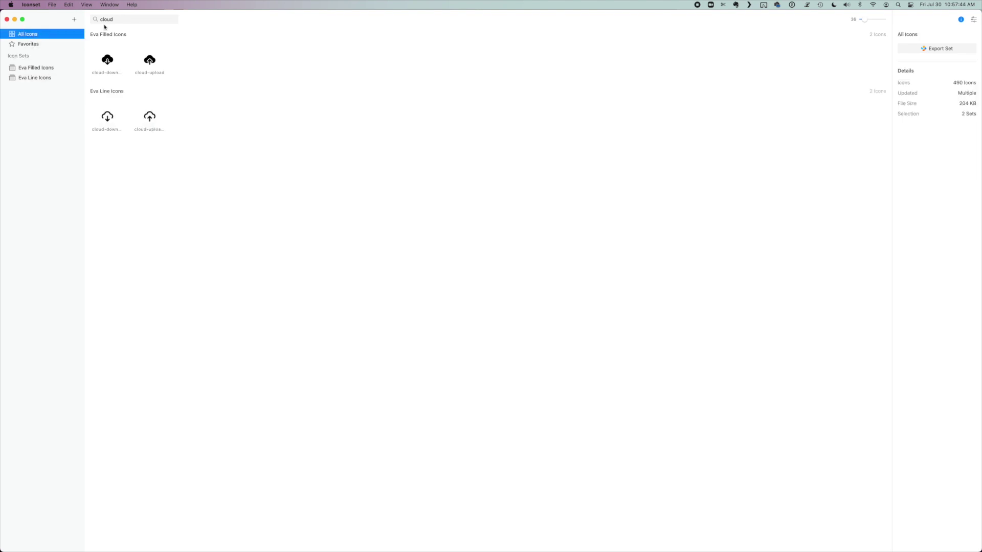
Replace the search with 'boo', then clear it to show all 490 icons
double_click(120, 20)
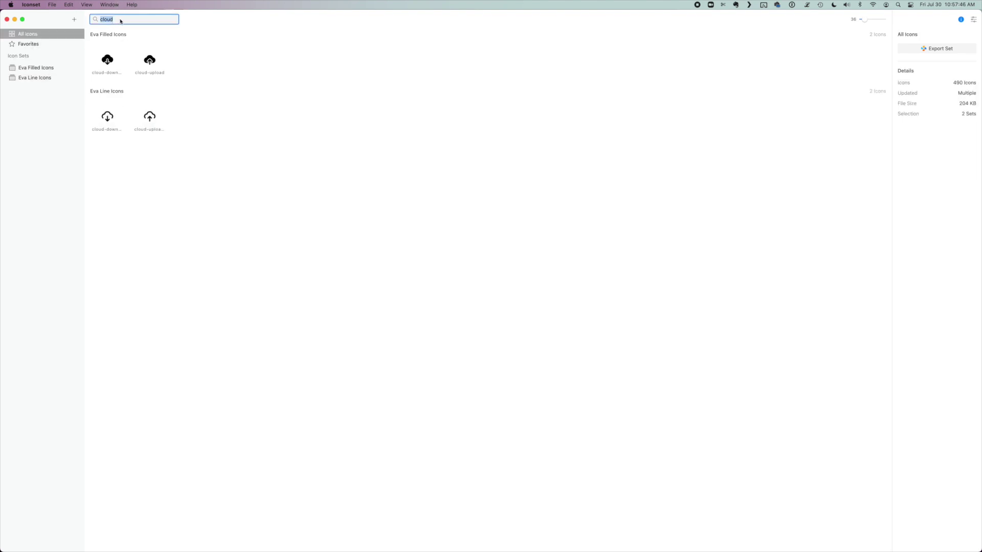
text(book)
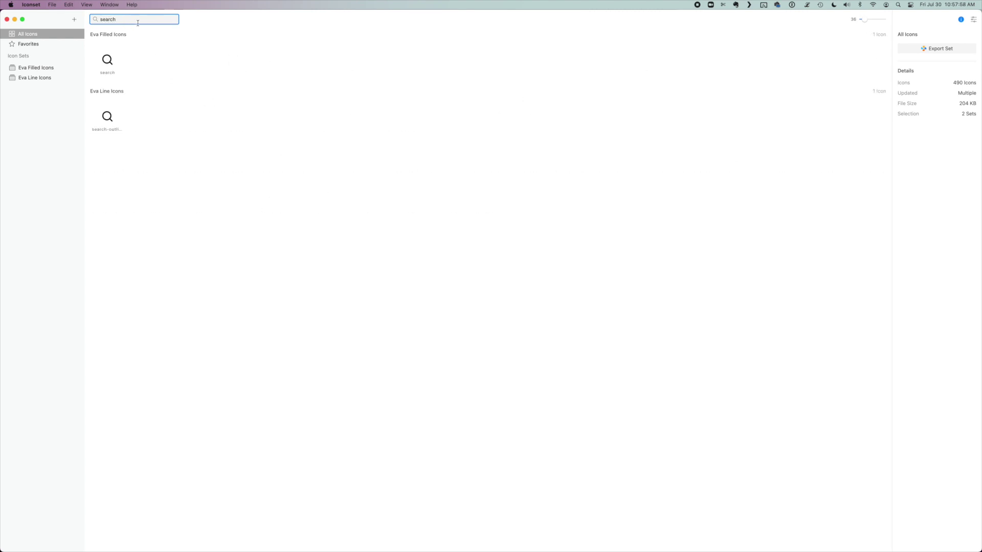
double_click(137, 23)
key(BackSpace)
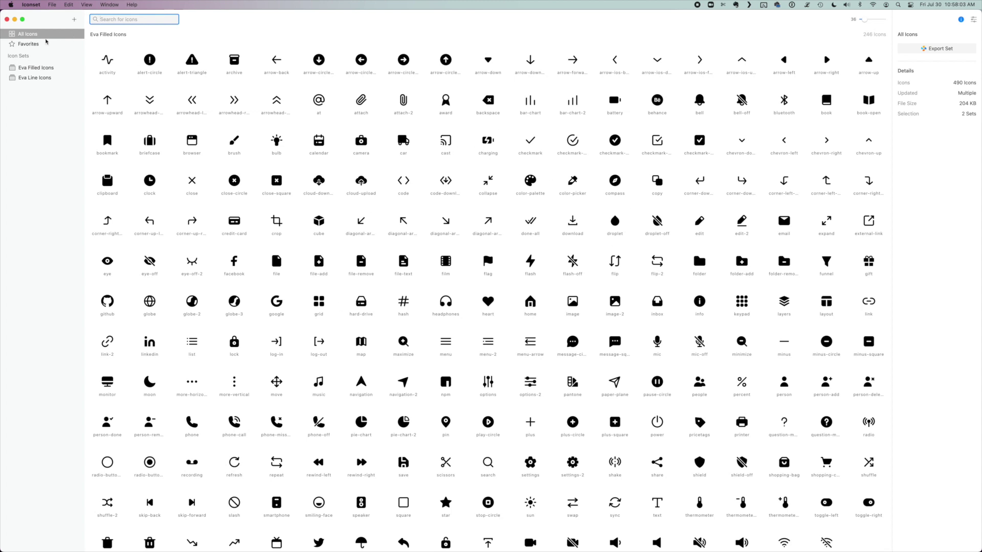
Filter Iconset to the Eva Filled Icons set and enlarge the grid icons with the size slider
click(45, 45)
click(36, 68)
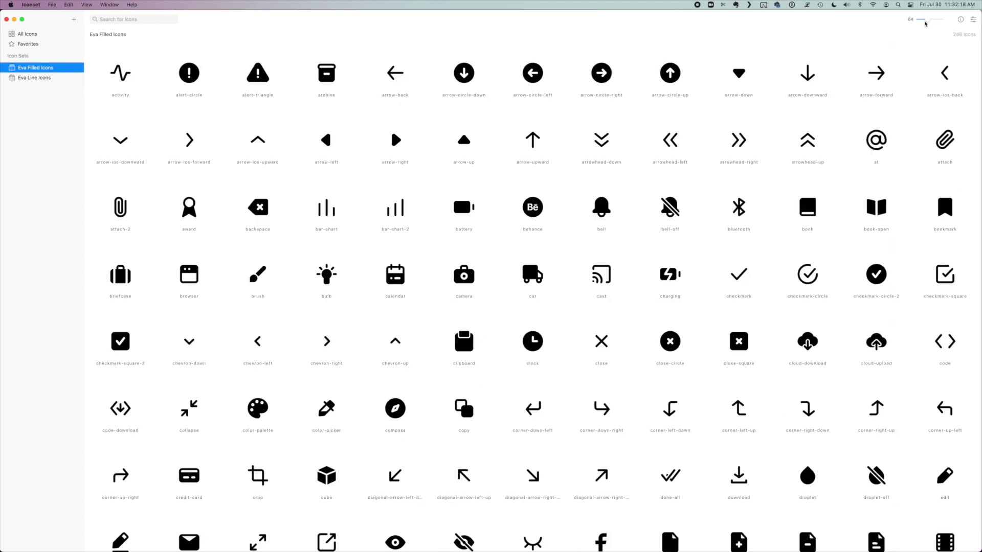
mouse_move(933, 19)
mouse_down()
mouse_move(919, 20)
mouse_move(928, 22)
mouse_up()
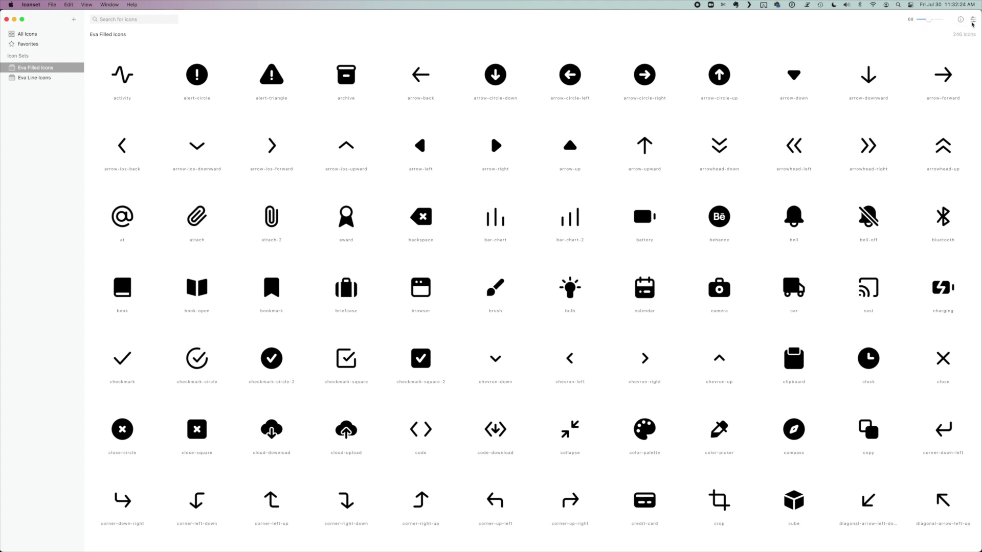
click(971, 23)
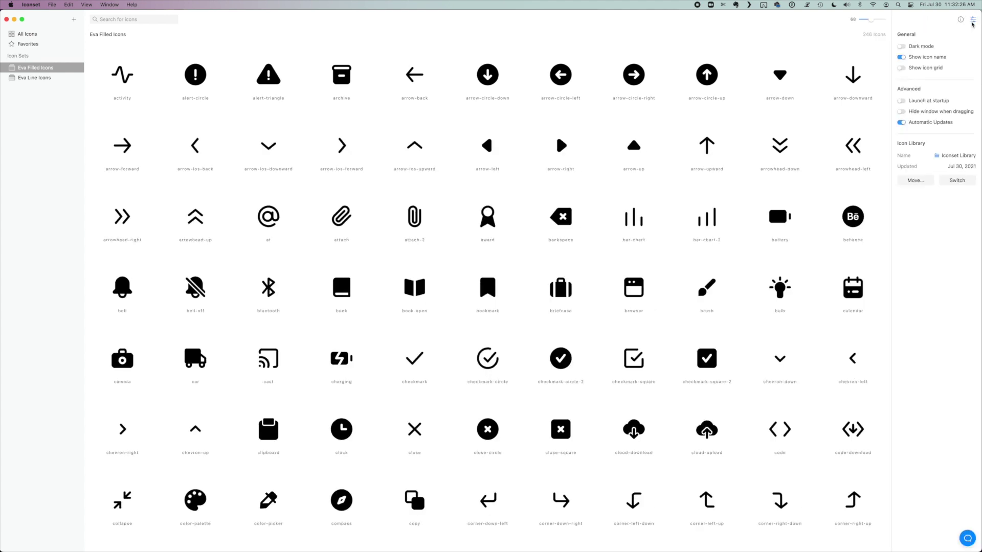
click(901, 46)
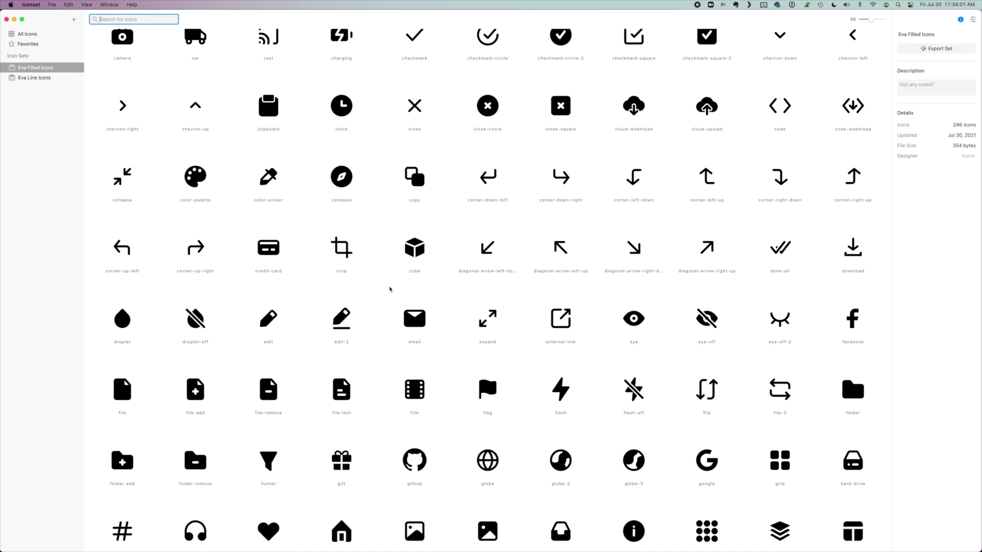
scroll(389, 289, down, 1)
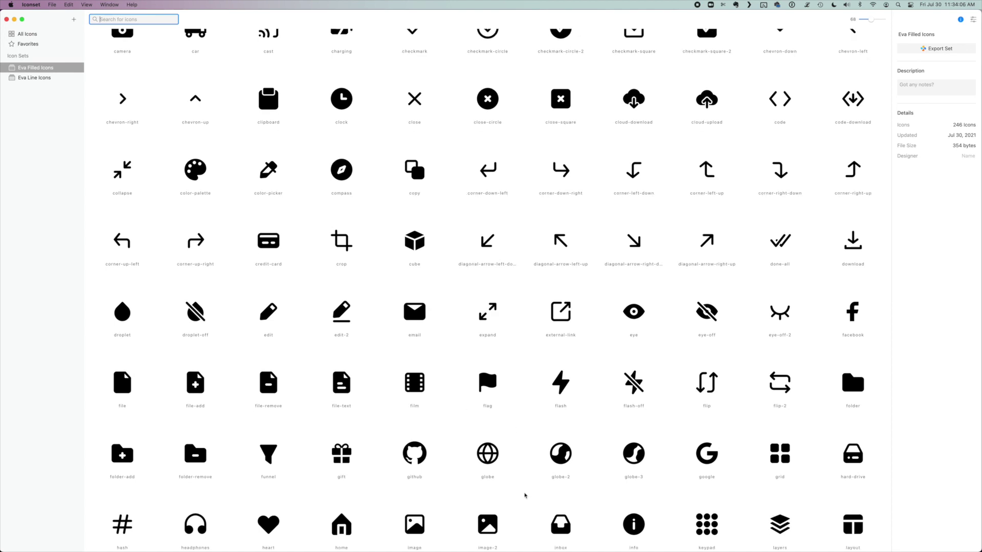
scroll(391, 328, up, 10)
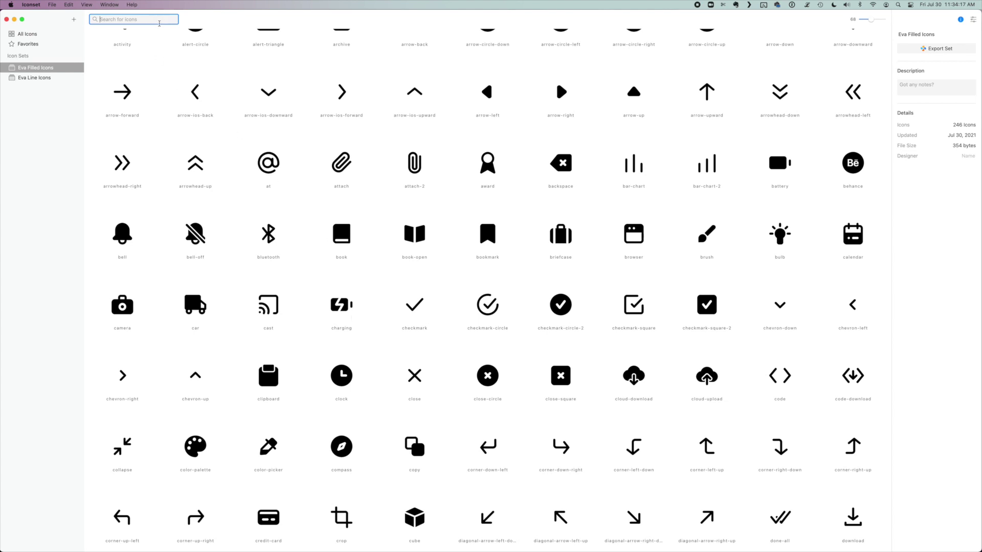
text(fast)
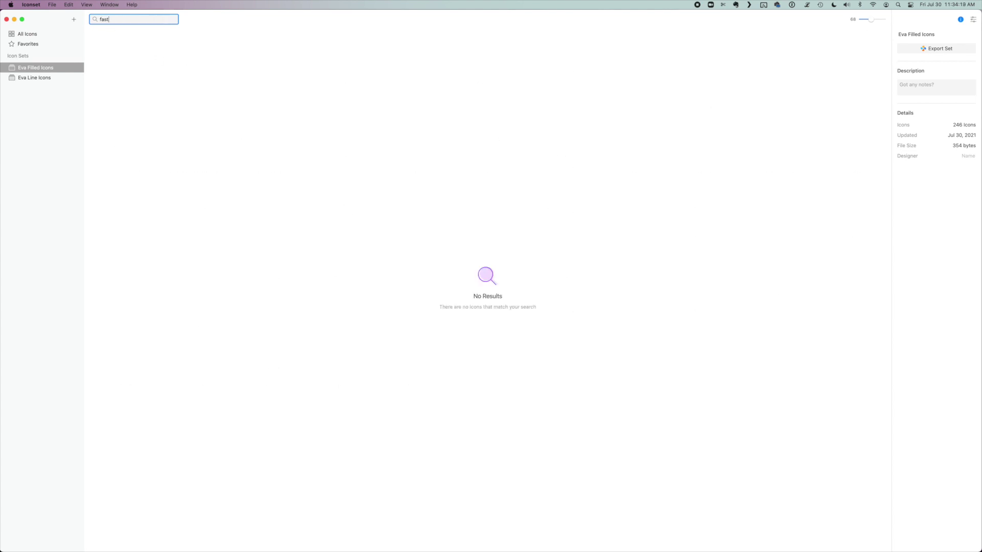
key(BackSpace)
key(BackSpace)
key(BackSpace)
key(BackSpace)
text(speed)
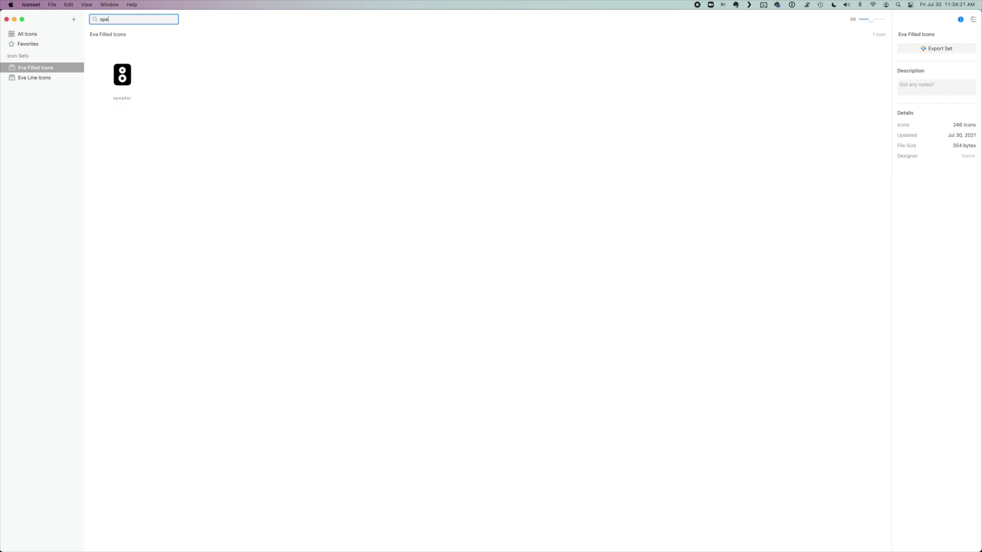
key(BackSpace)
key(BackSpace)
key(BackSpace)
key(BackSpace)
key(BackSpace)
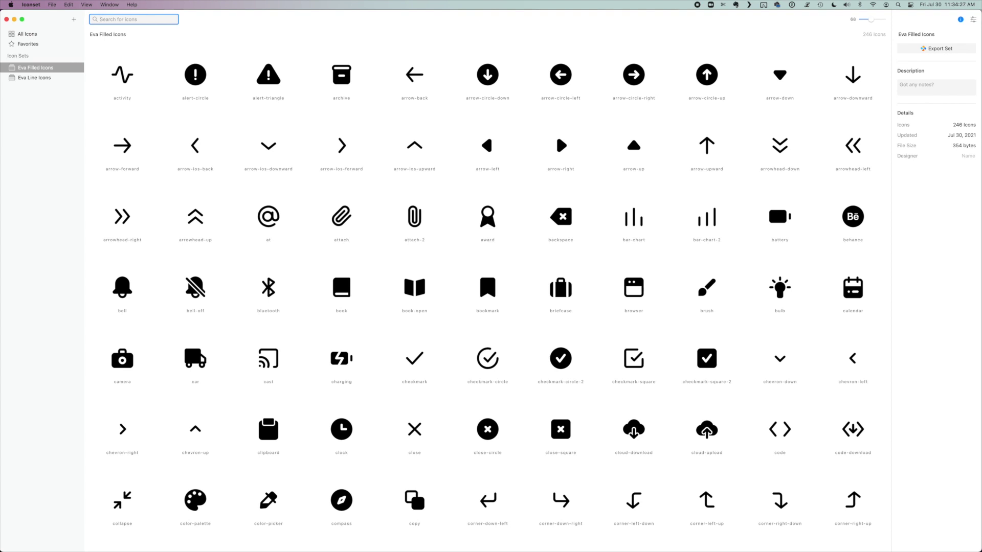
Scroll through the Eva Filled icons and select the flash icon
scroll(471, 172, down, 2)
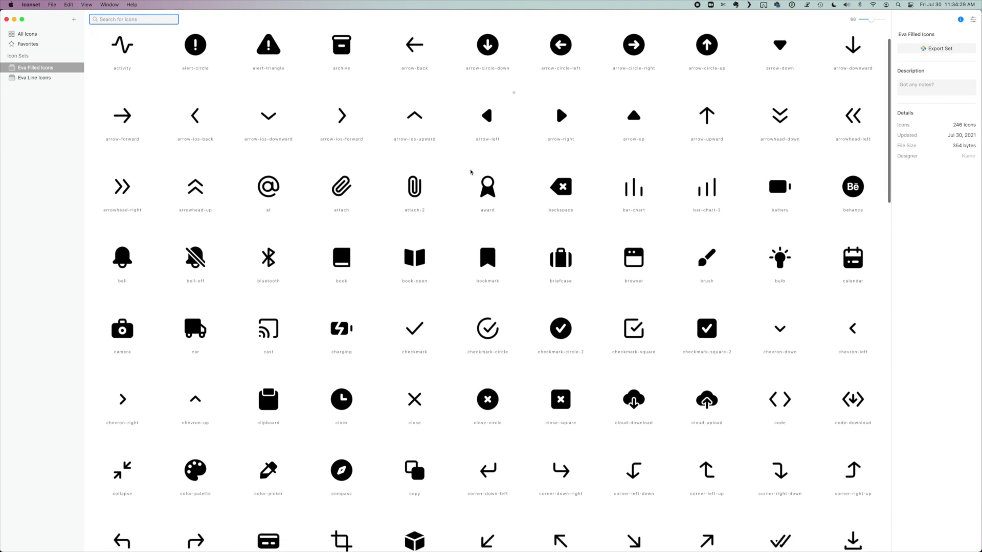
scroll(470, 172, down, 10)
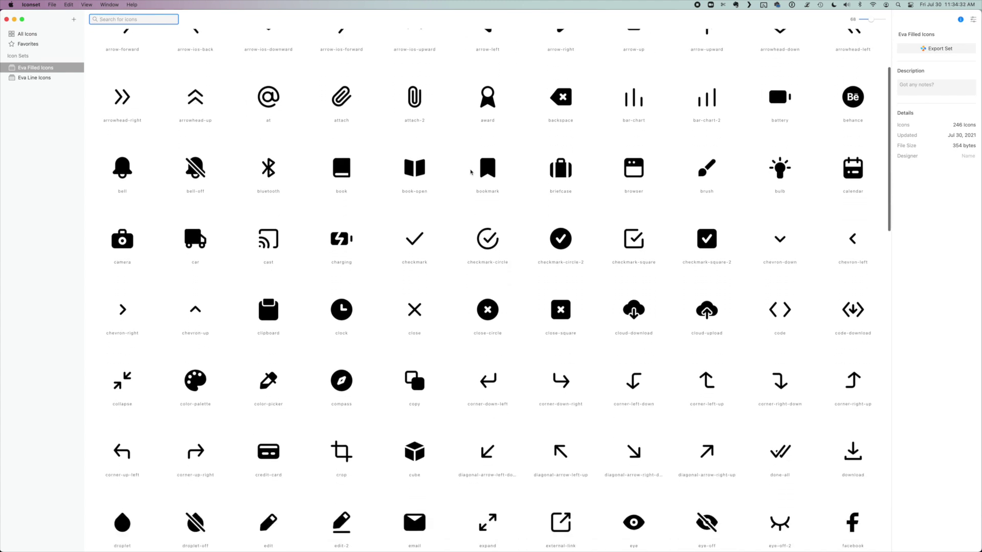
scroll(470, 172, down, 9)
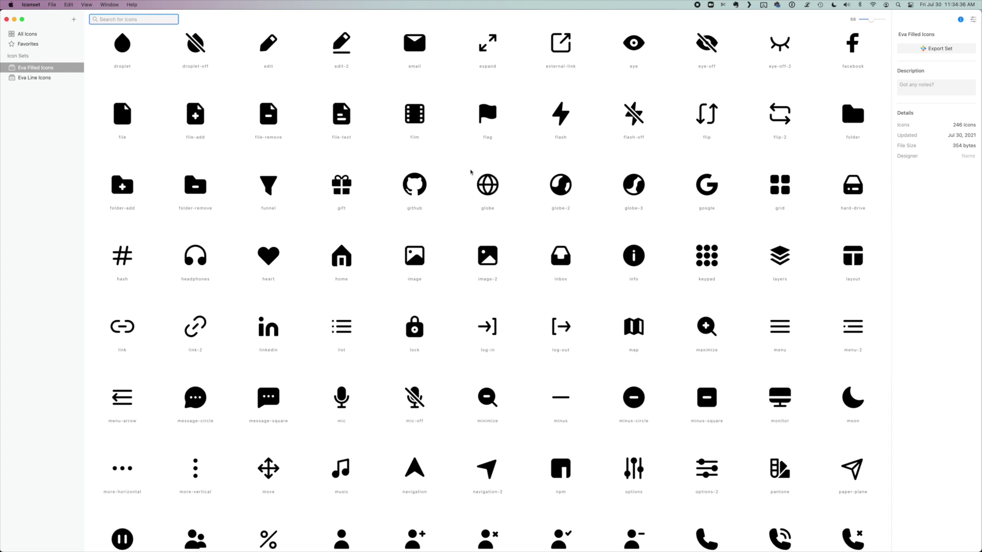
scroll(470, 171, down, 15)
scroll(470, 171, down, 4)
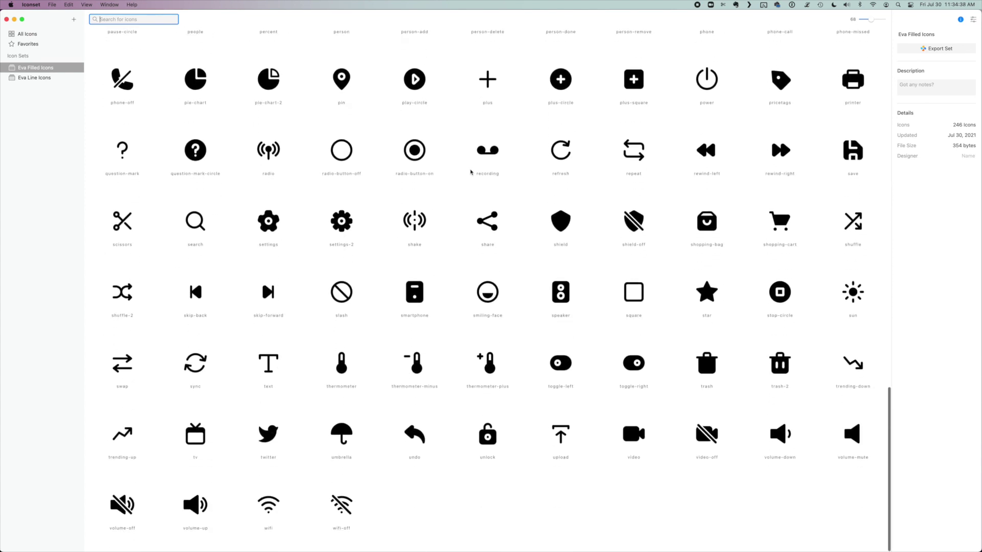
scroll(470, 172, up, 19)
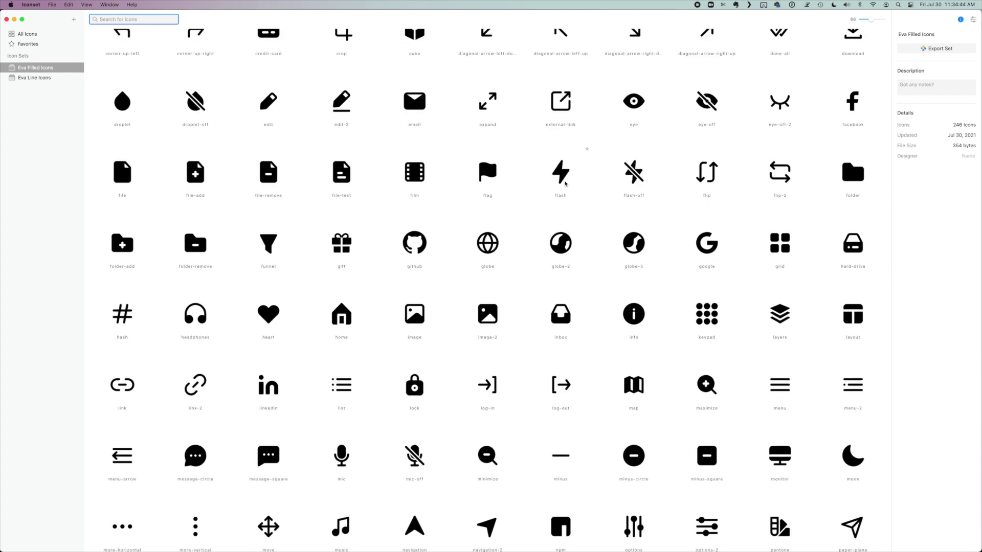
scroll(565, 184, up, 1)
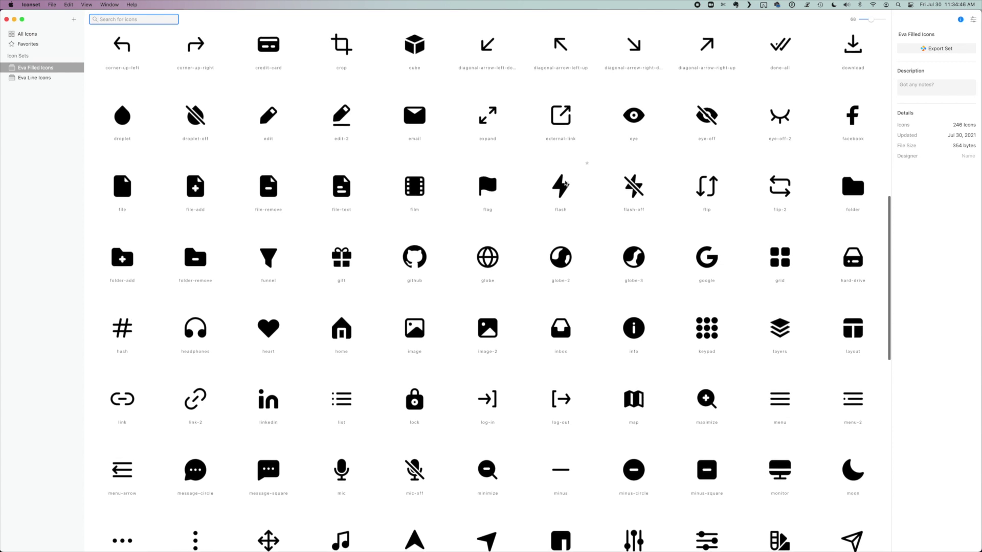
click(563, 189)
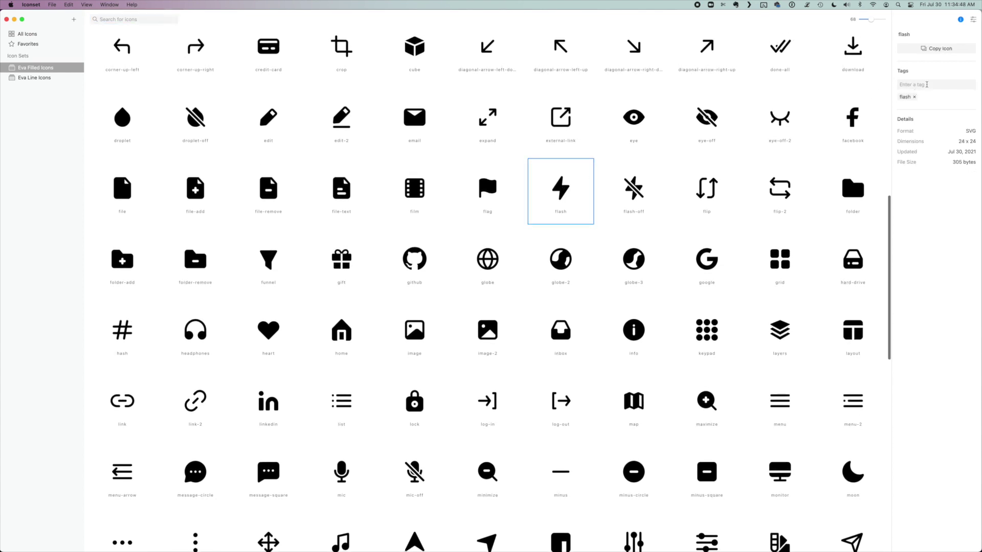
Add the tags speed, fast and efficient to the flash icon
click(927, 85)
text(sppe)
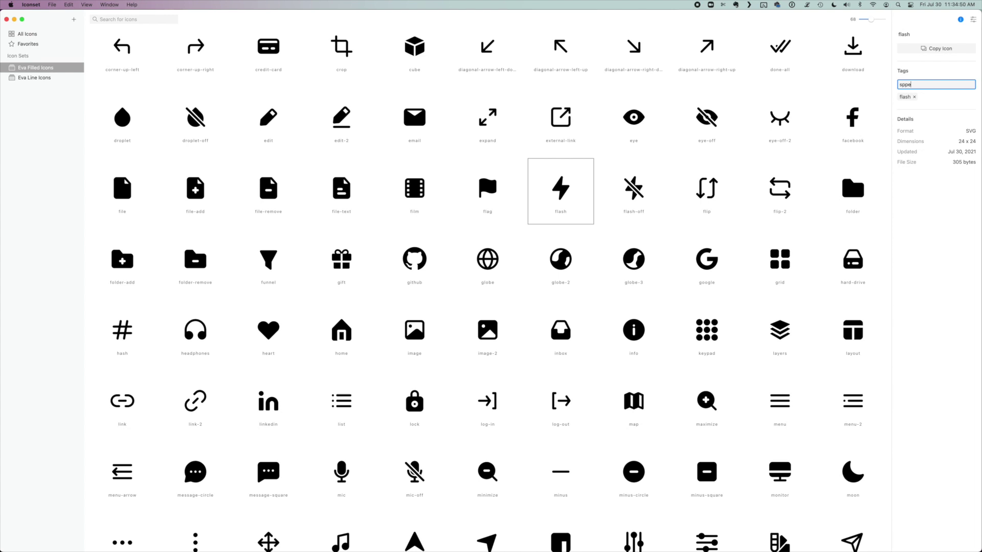
key(BackSpace)
key(BackSpace)
text(ed)
key(Return)
text(fas)
key(Return)
text(efficient)
key(Return)
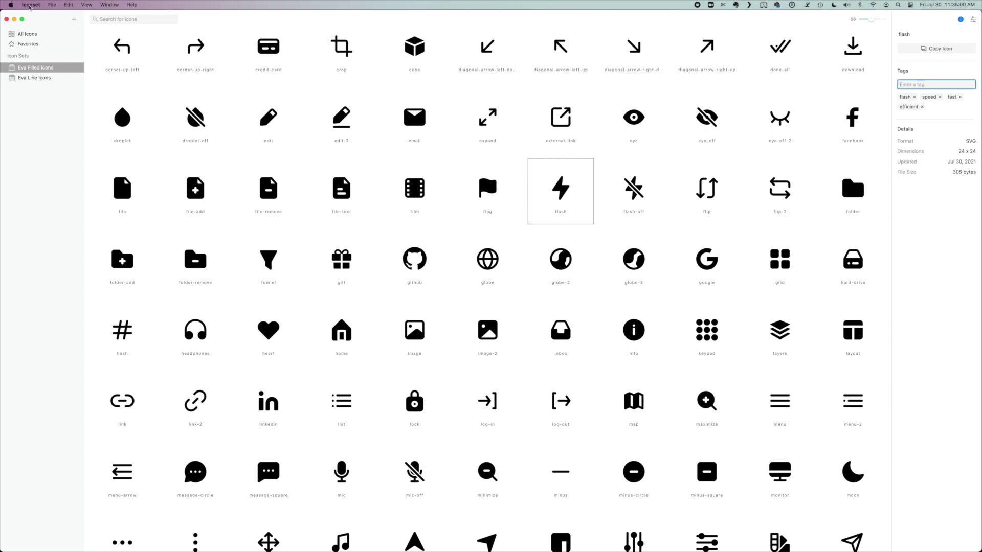
key(super+f)
Search 'speed' and copy the flash icon it returns
text(sp)
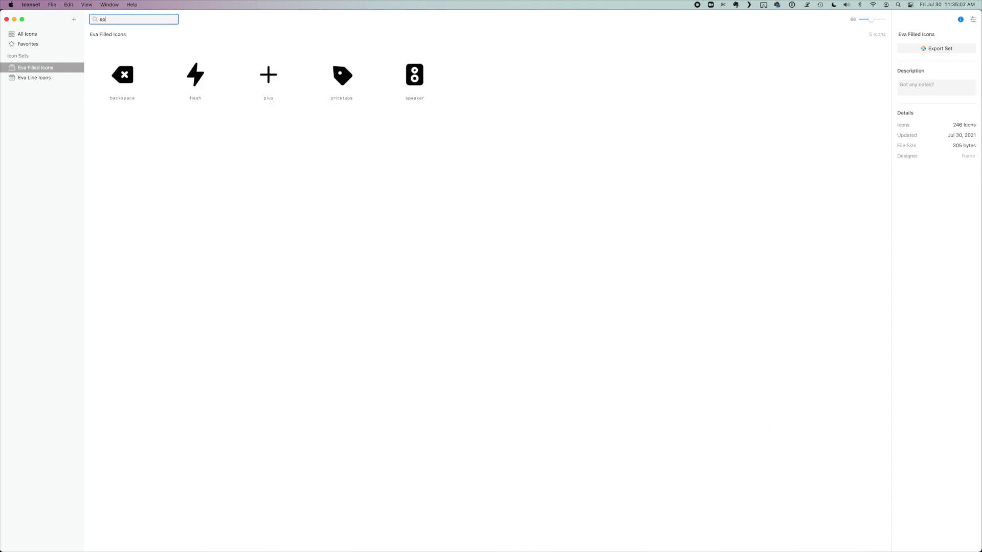
text(eed)
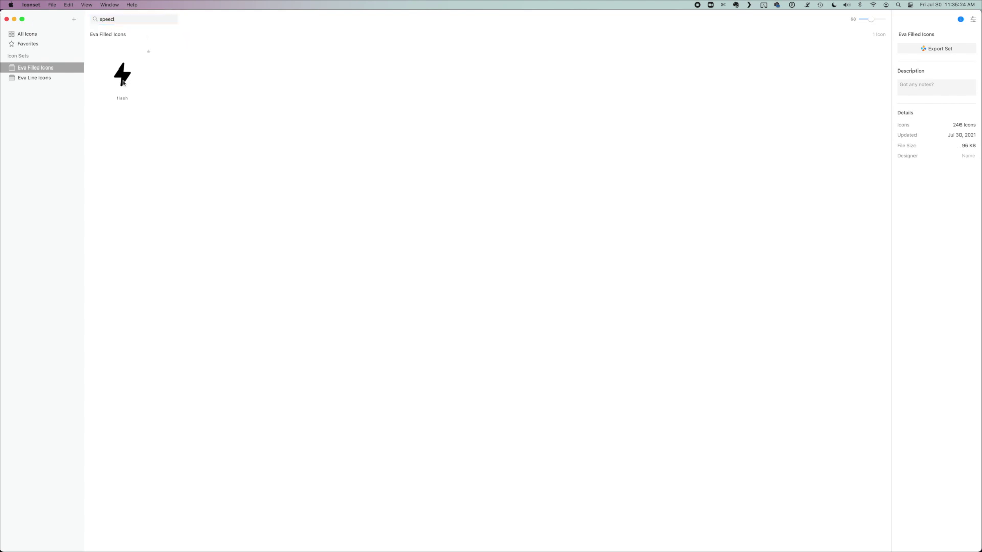
click(122, 83)
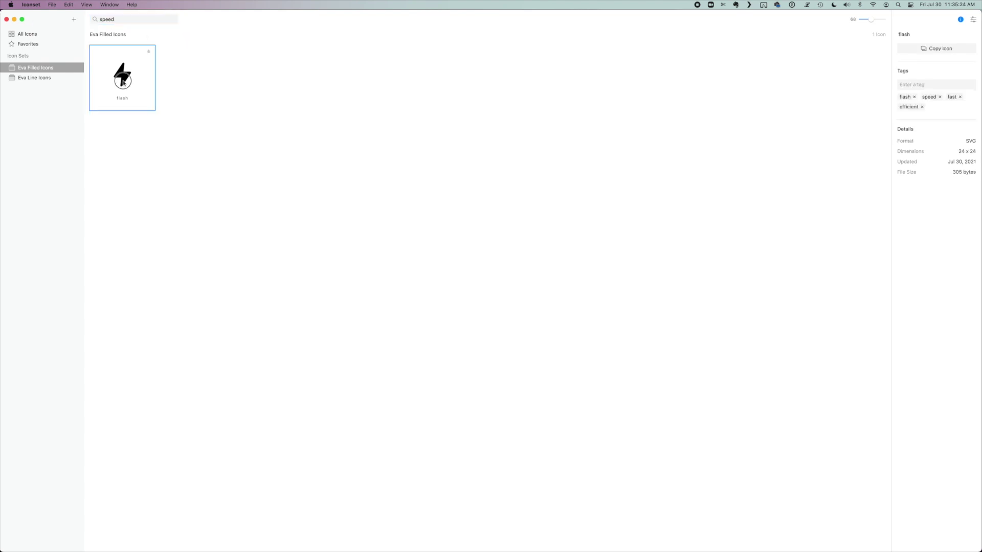
right_click(122, 83)
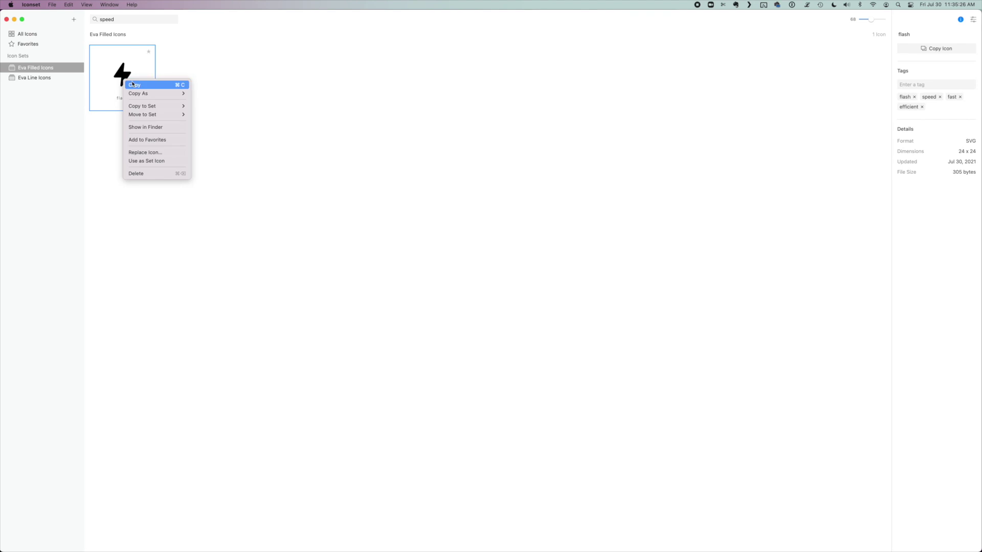
click(140, 85)
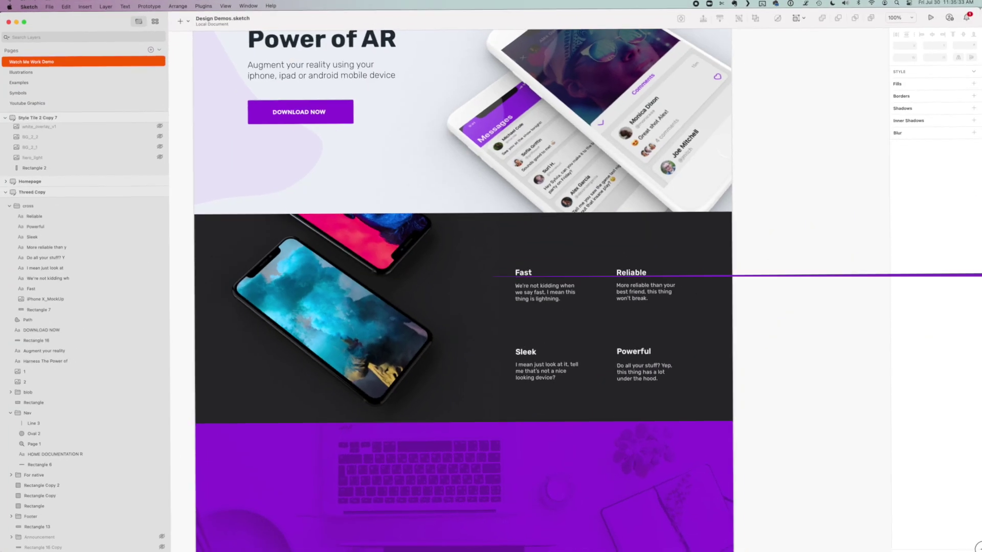
Paste the copied flash icon over the Fast heading and raise it above the text
click(522, 274)
click(523, 274)
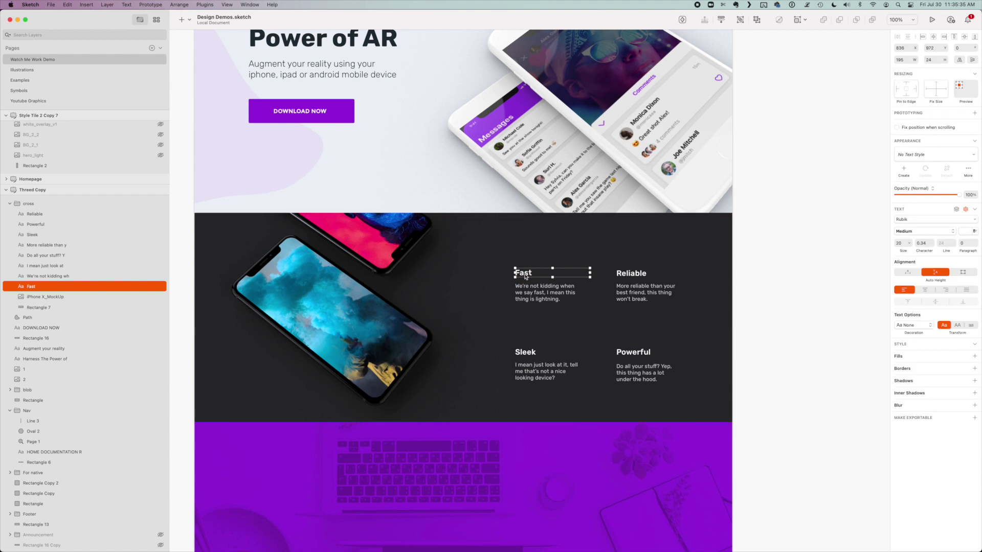
right_click(522, 274)
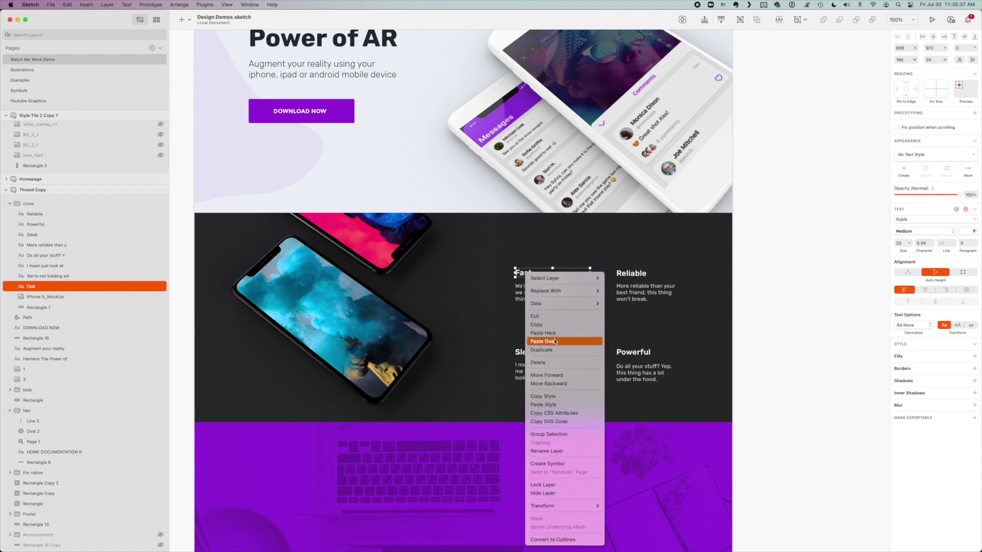
click(555, 342)
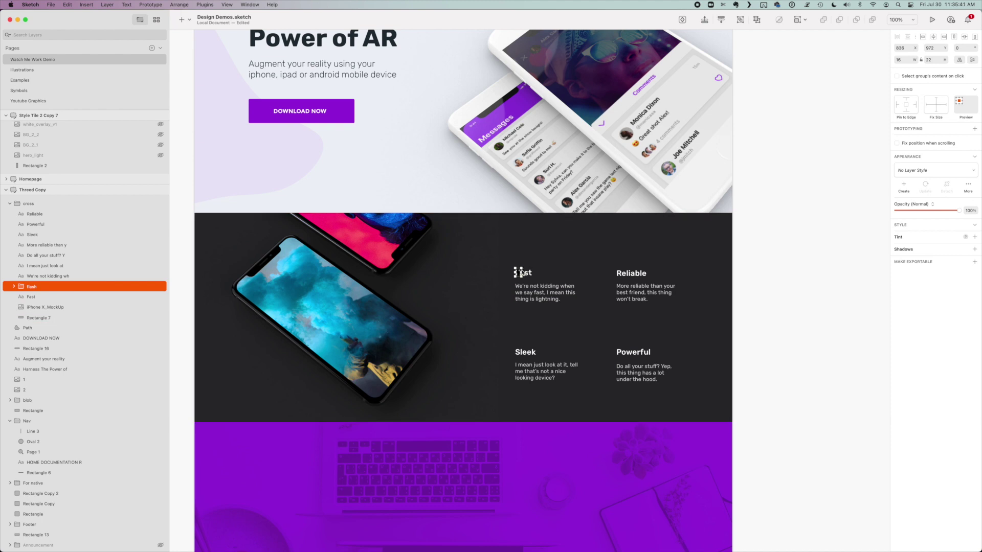
drag(522, 267, 522, 255)
Fill the flash path with white #FFFFFF and shrink the icon into place above Fast
click(11, 287)
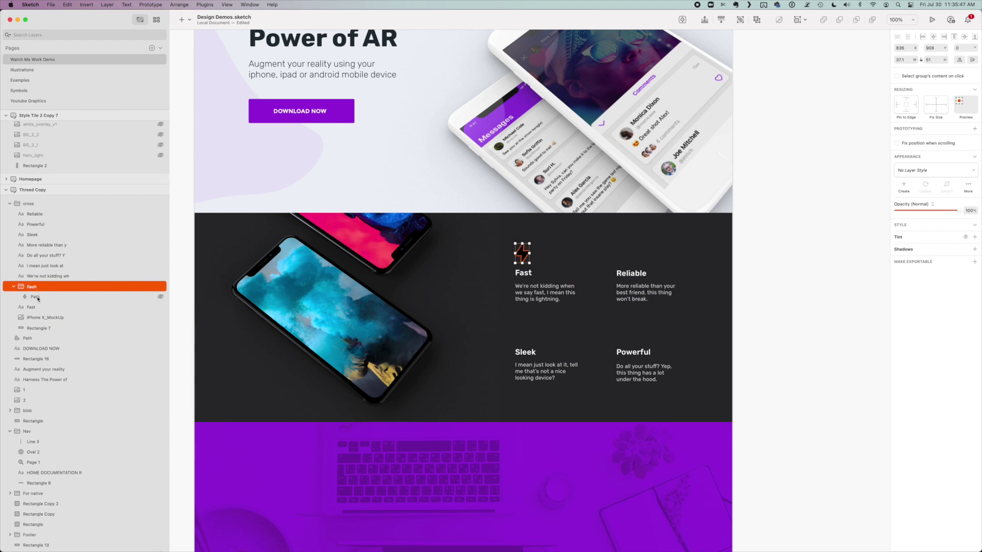
click(39, 298)
click(907, 232)
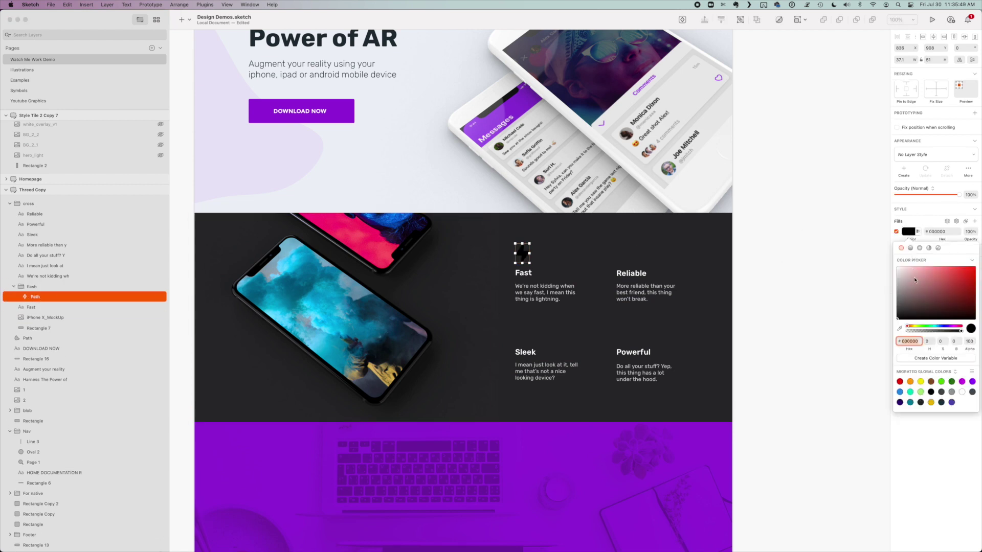
drag(906, 271, 849, 238)
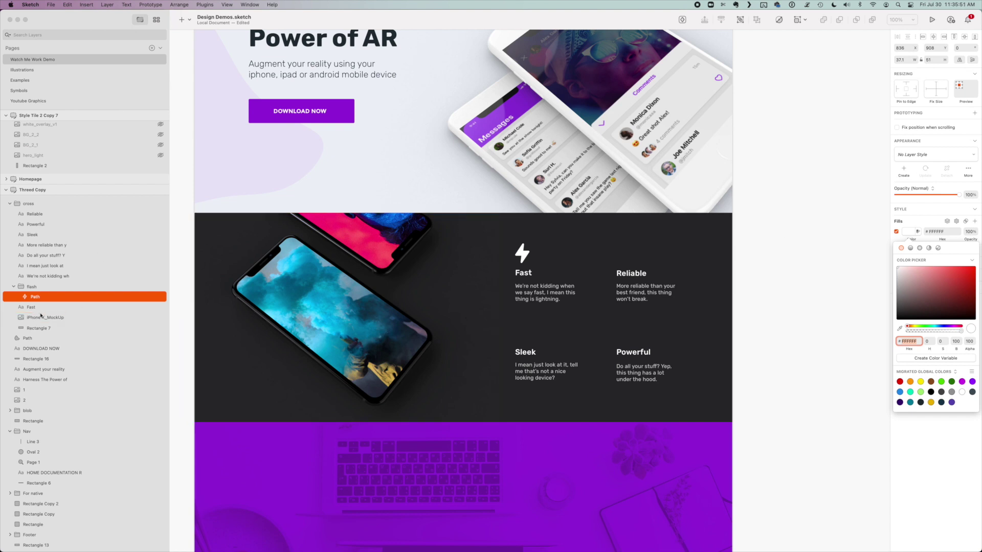
click(33, 286)
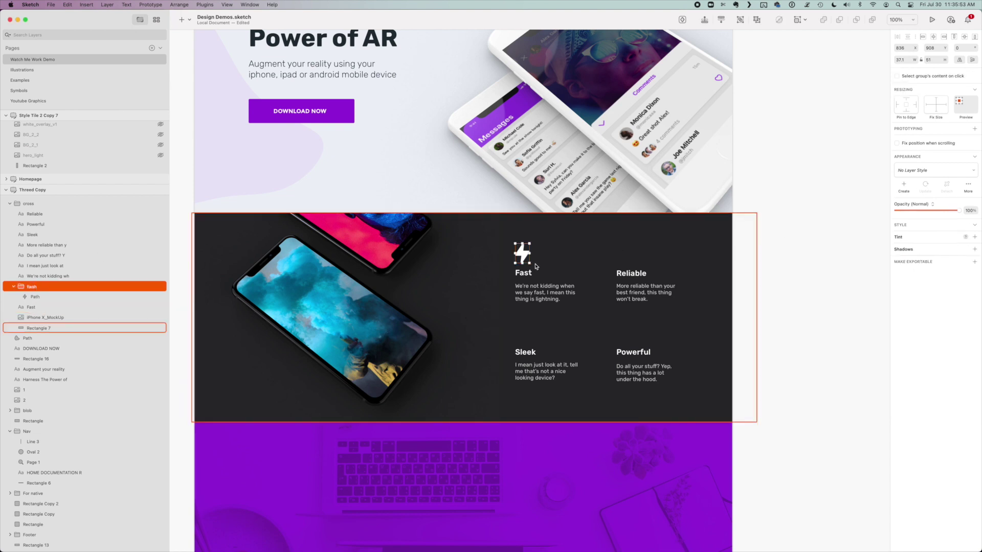
drag(530, 263, 523, 257)
Scale the brush icon down to about 153 × 143 over the Sleek heading
click(808, 268)
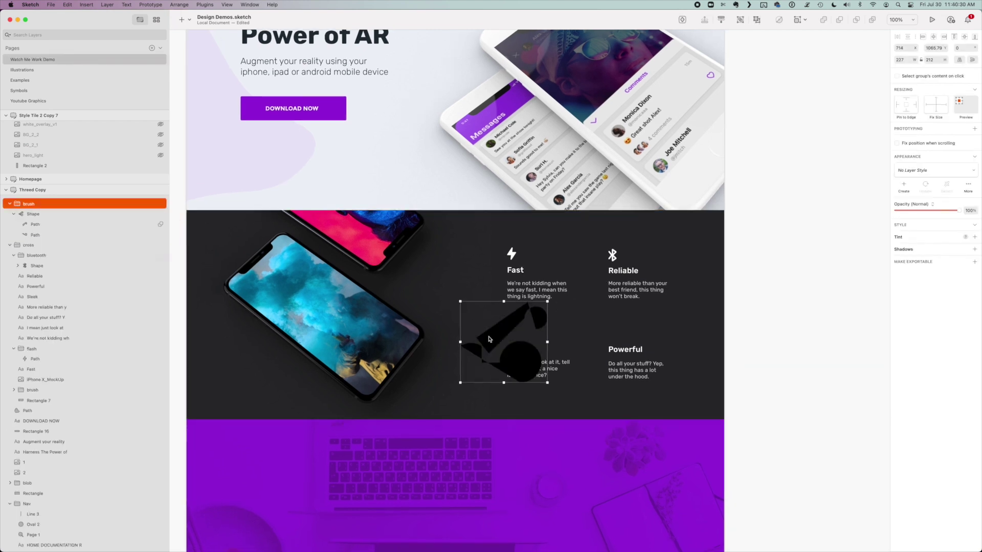
scroll(491, 339, down, 1)
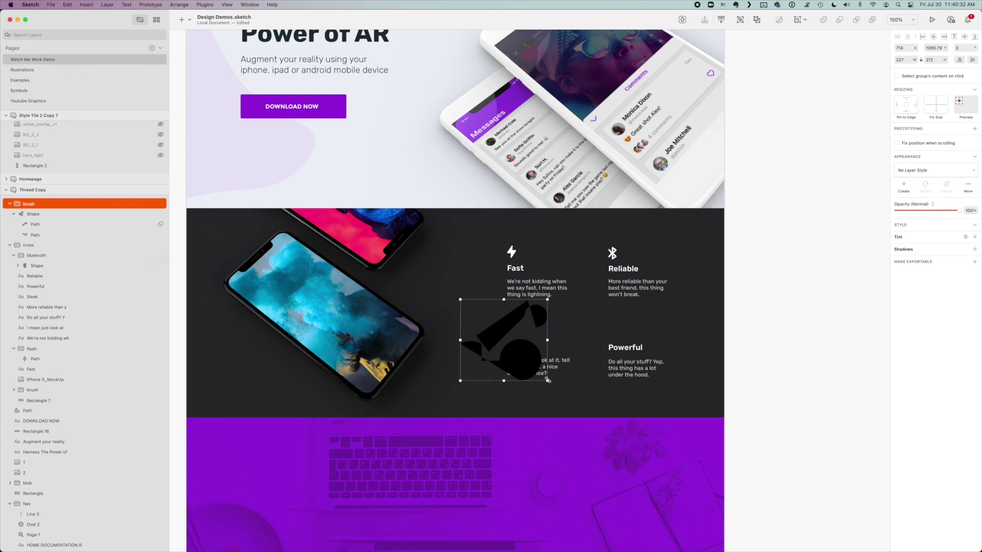
mouse_move(547, 380)
mouse_down()
mouse_move(526, 353)
mouse_move(515, 379)
mouse_move(495, 342)
mouse_move(511, 374)
mouse_move(491, 359)
mouse_move(509, 365)
mouse_up()
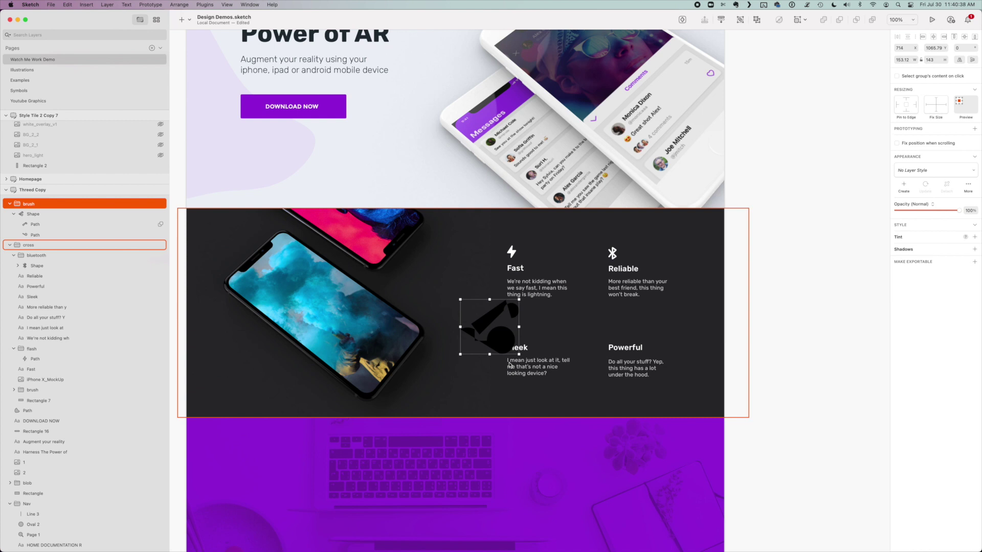
click(835, 342)
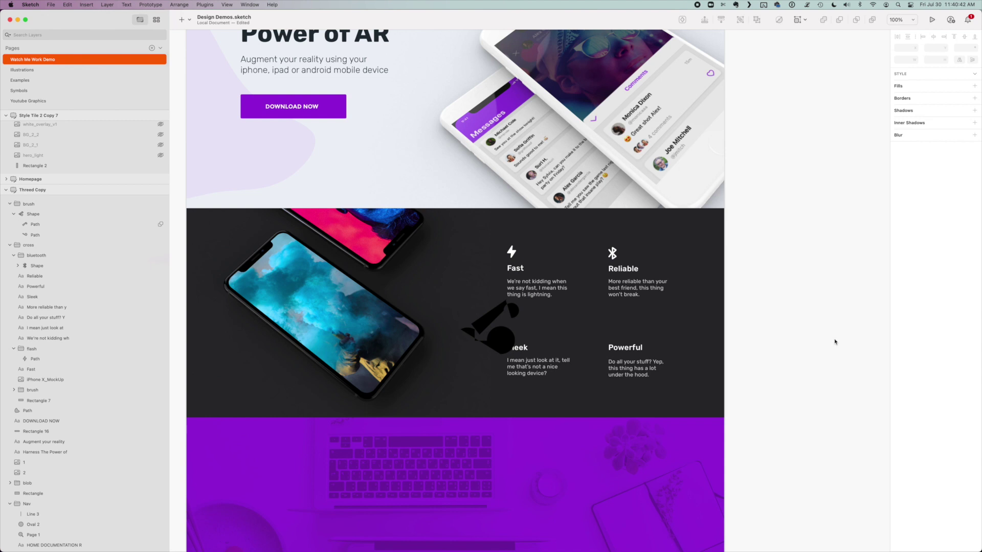
Clear the old brush search in Iconset so all icons show again
key(super+Tab)
key(super+a)
key(BackSpace)
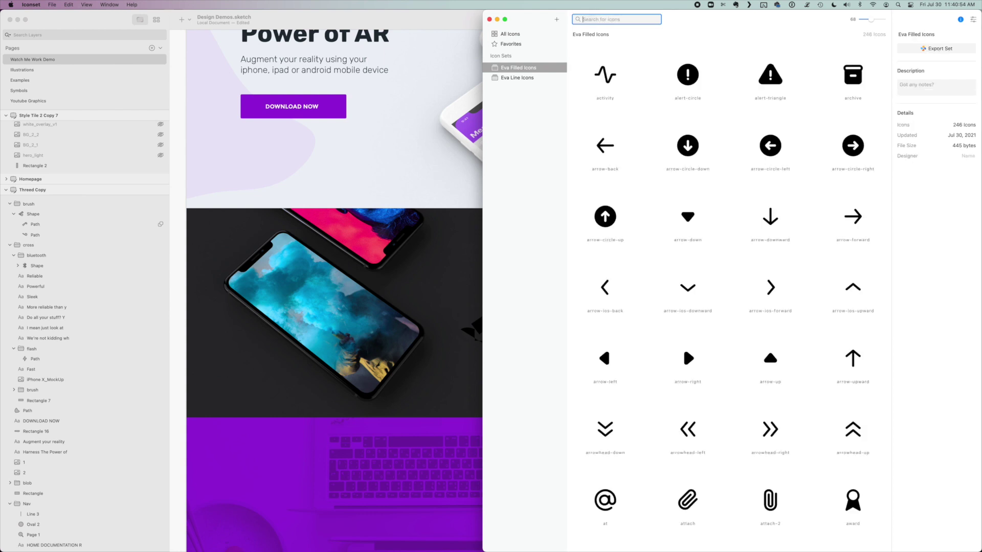
Look at the Eva Filled Icons set options and the New Set dialog, then cancel
right_click(554, 67)
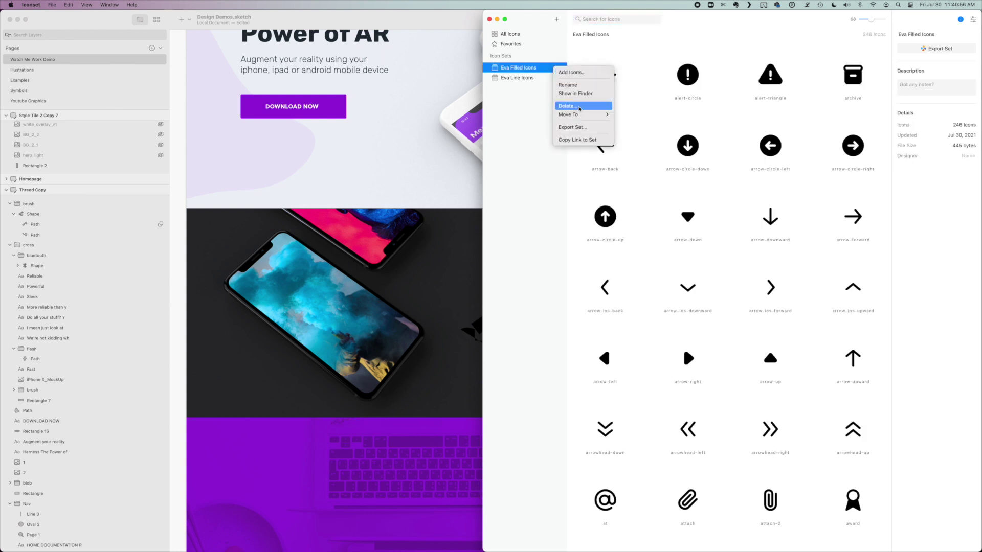
key(Escape)
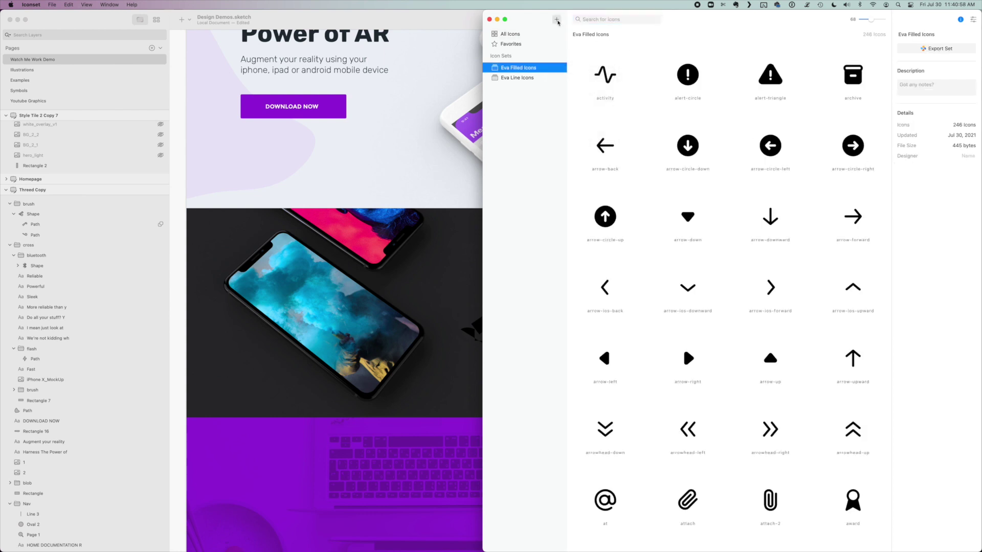
click(556, 21)
click(569, 31)
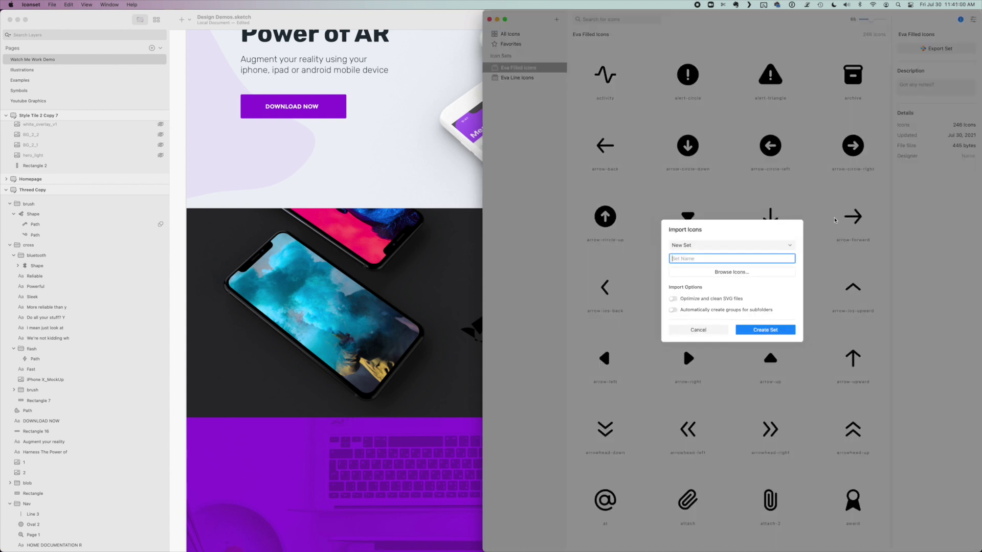
click(674, 299)
click(674, 299)
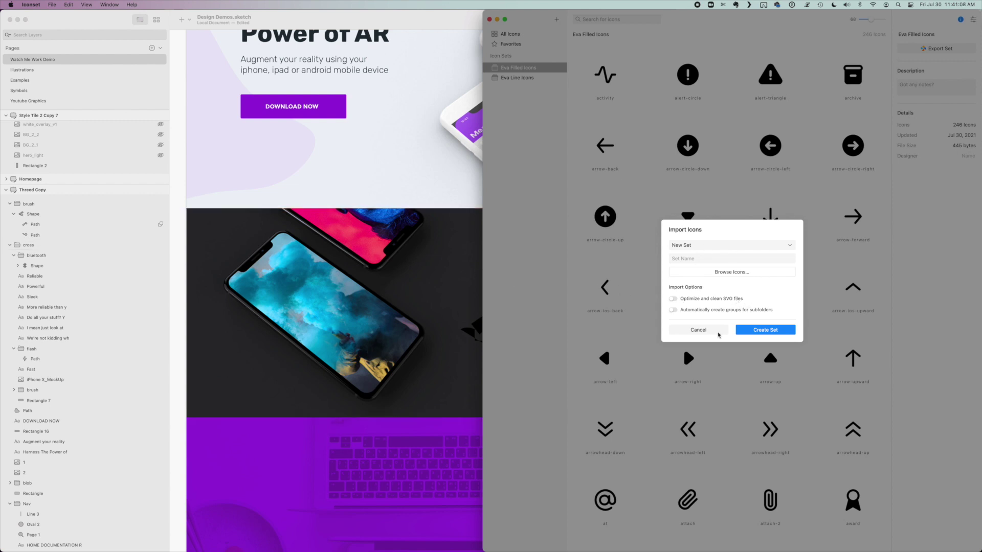
click(707, 330)
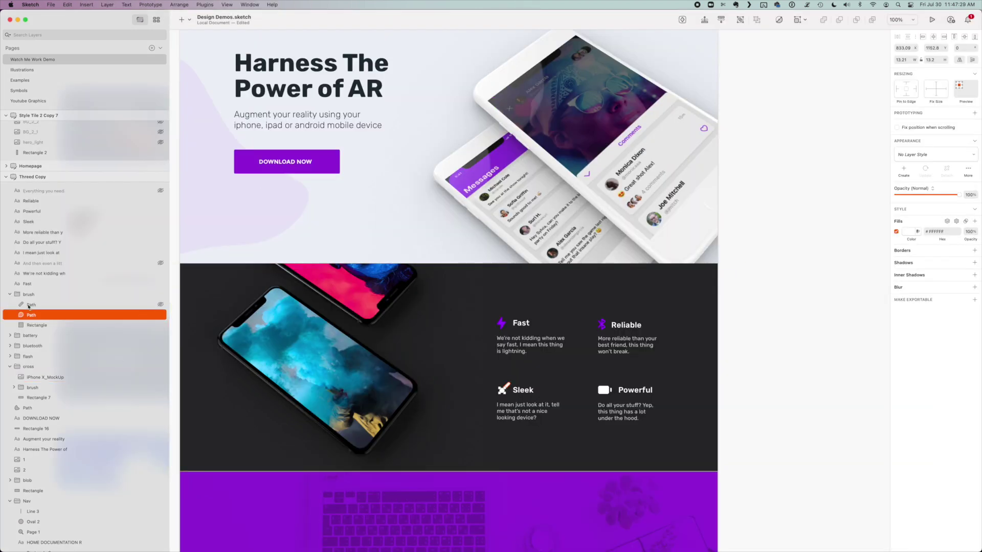
Fill the brush and battery icon paths with the purple #9013FE swatch
shift+click(29, 305)
click(906, 244)
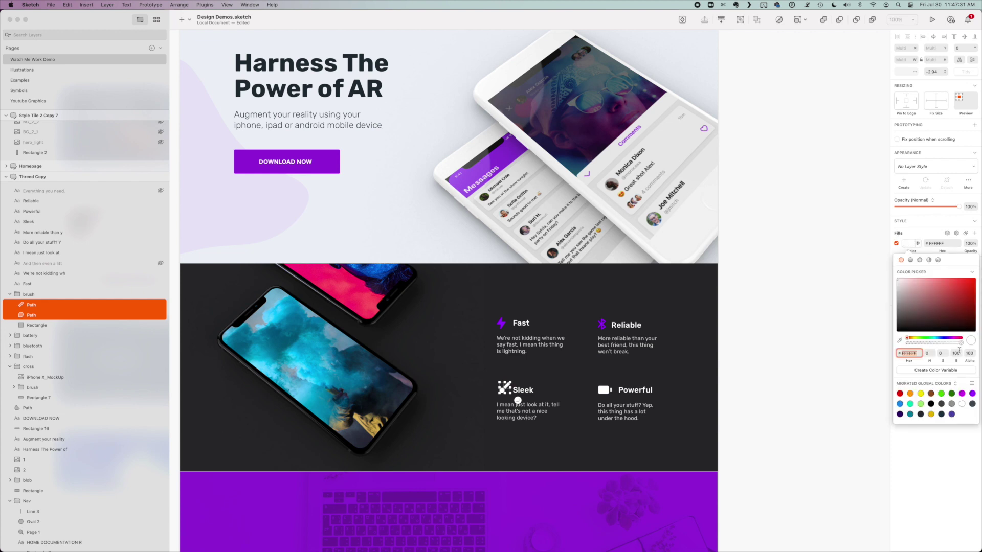
click(972, 393)
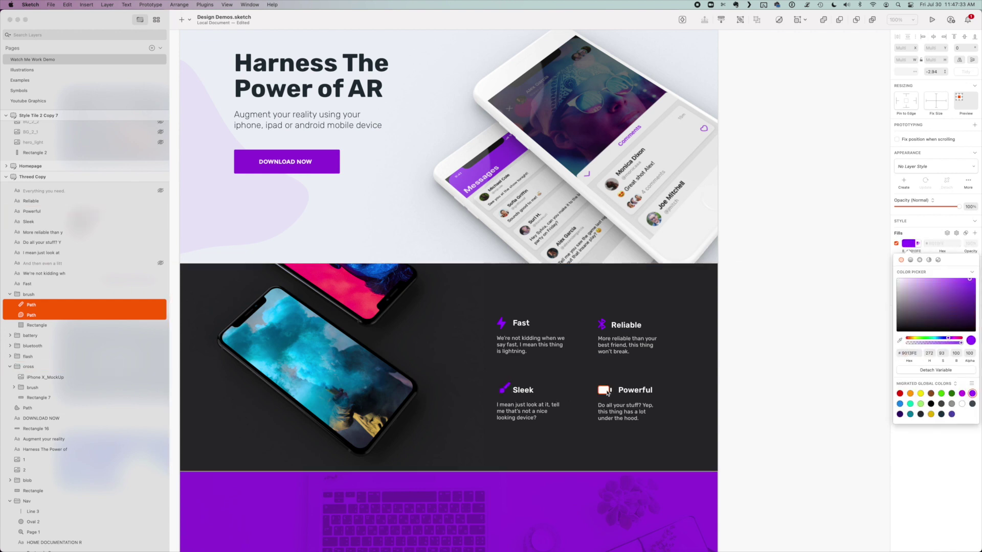
click(612, 393)
shift+click(609, 398)
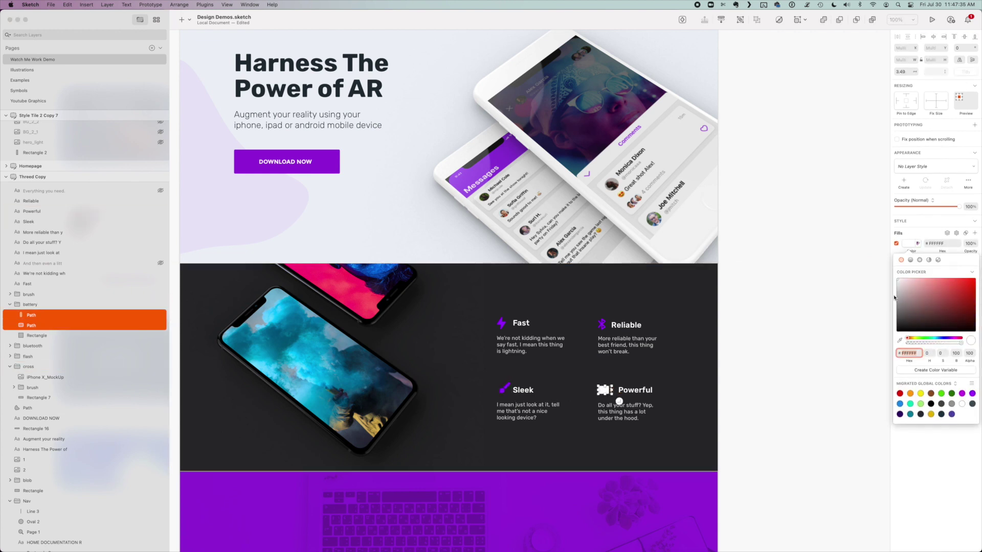
click(972, 394)
Extend the dark feature section's bottom edge slightly lower
click(777, 340)
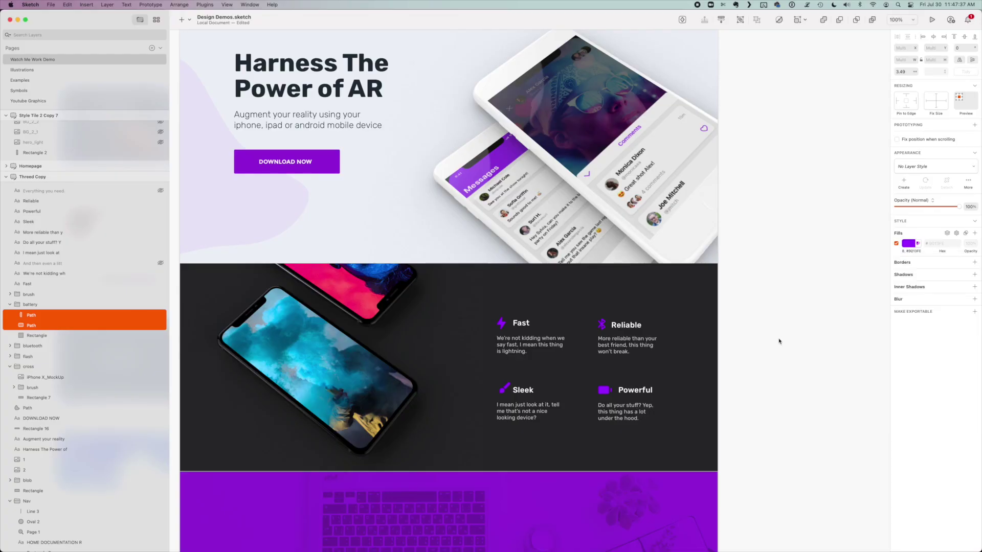
click(659, 463)
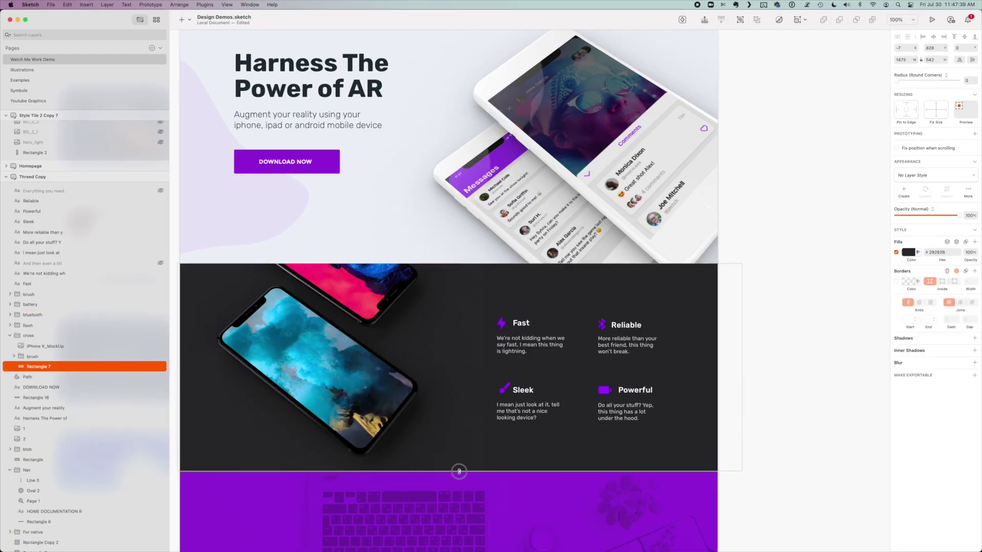
drag(458, 472, 458, 475)
Scroll the canvas to the light landing-page variant with purple-circled Fast, Sleek and Reliable icons
click(844, 444)
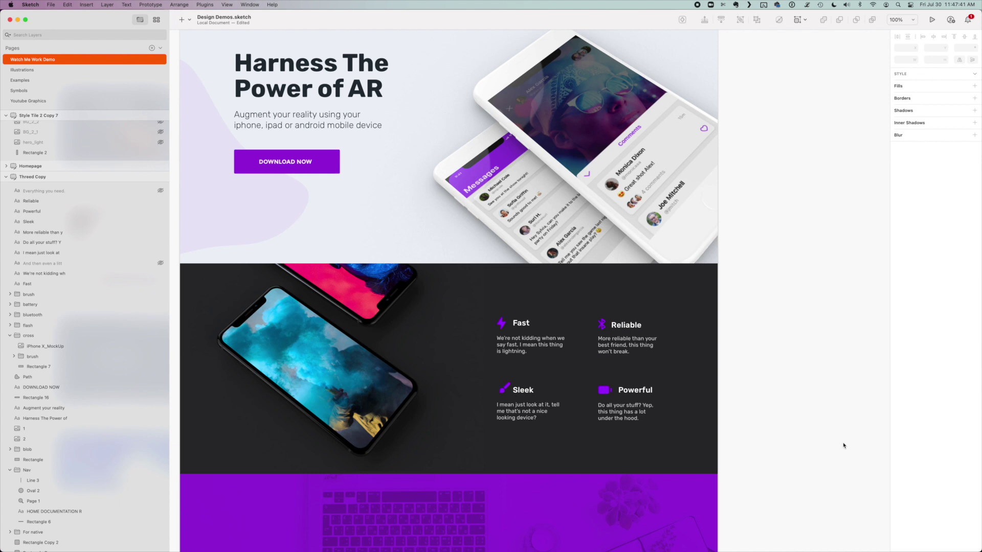
scroll(843, 444, down, 3)
scroll(843, 444, left, 2)
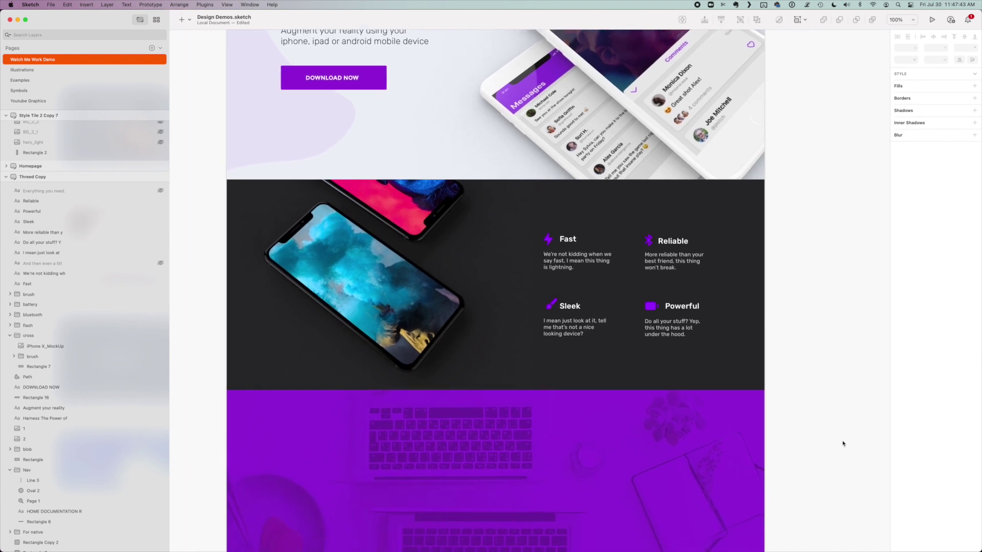
scroll(842, 444, up, 1)
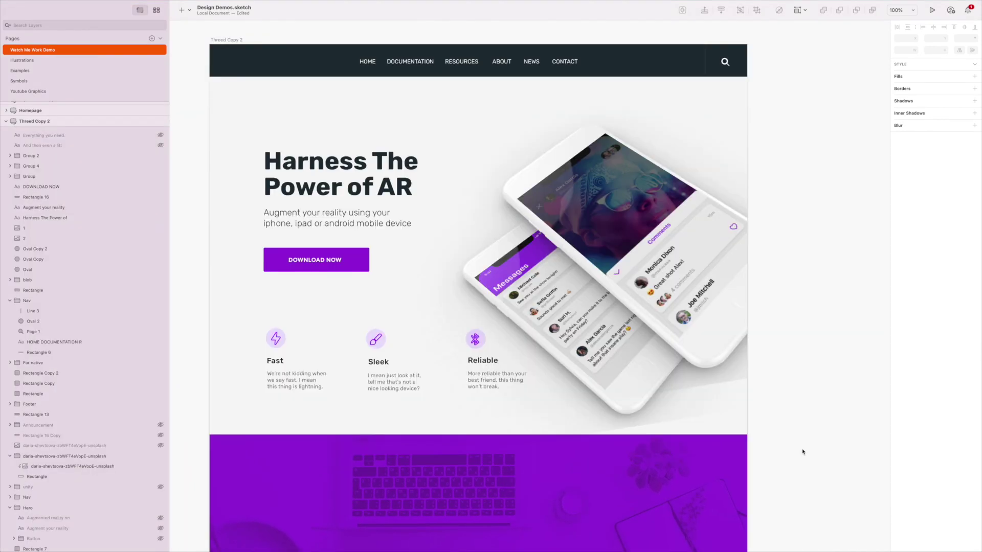
scroll(803, 452, down, 1)
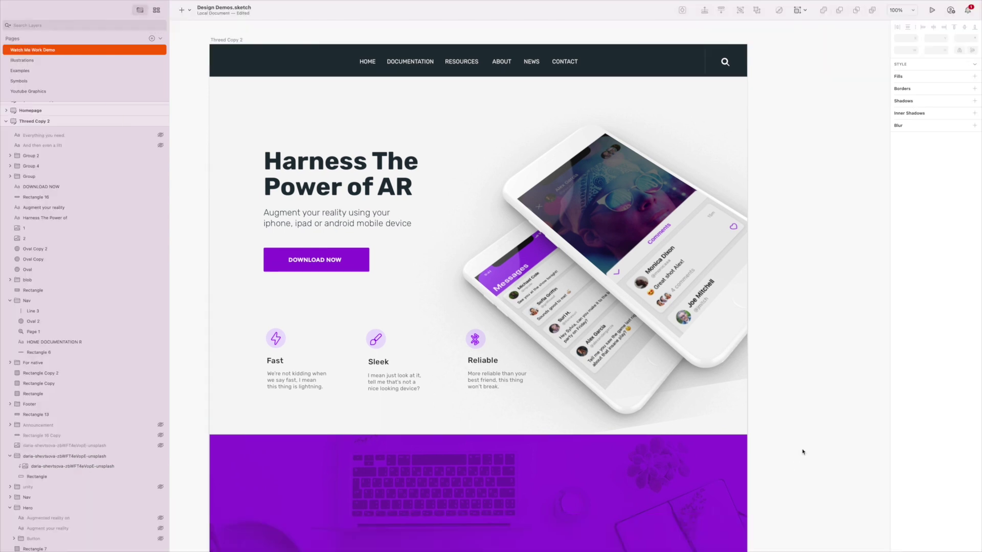
scroll(802, 451, down, 1)
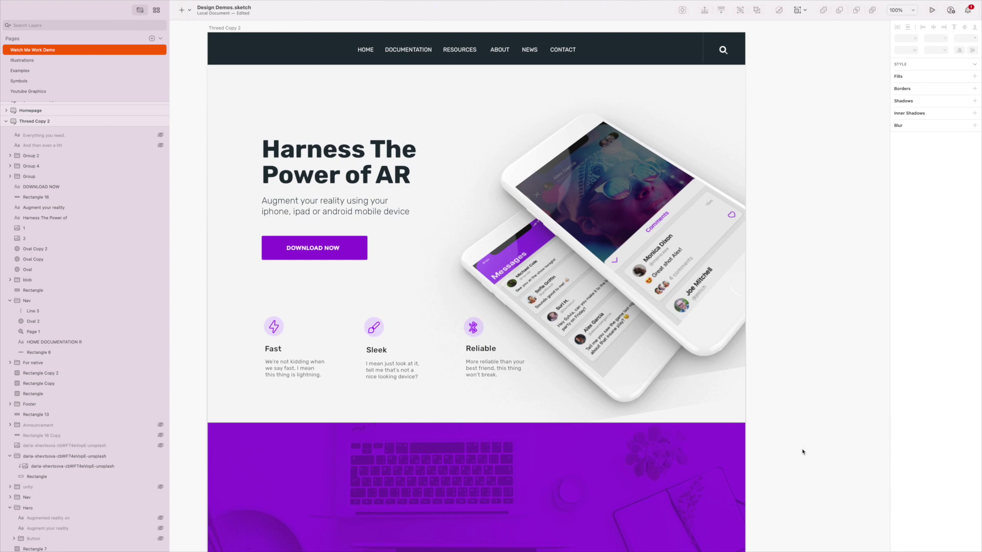